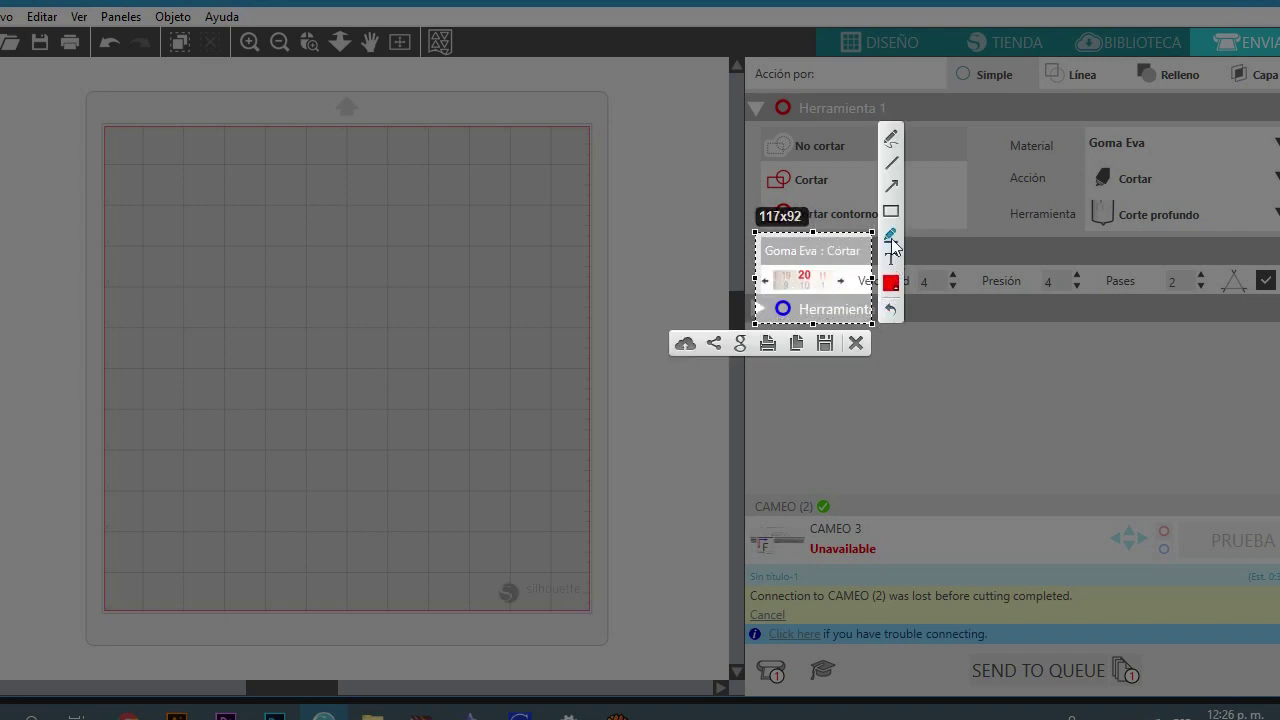
Mark the Goma Eva material setting with a red rectangle on the screen capture
drag(1077, 118, 1279, 171)
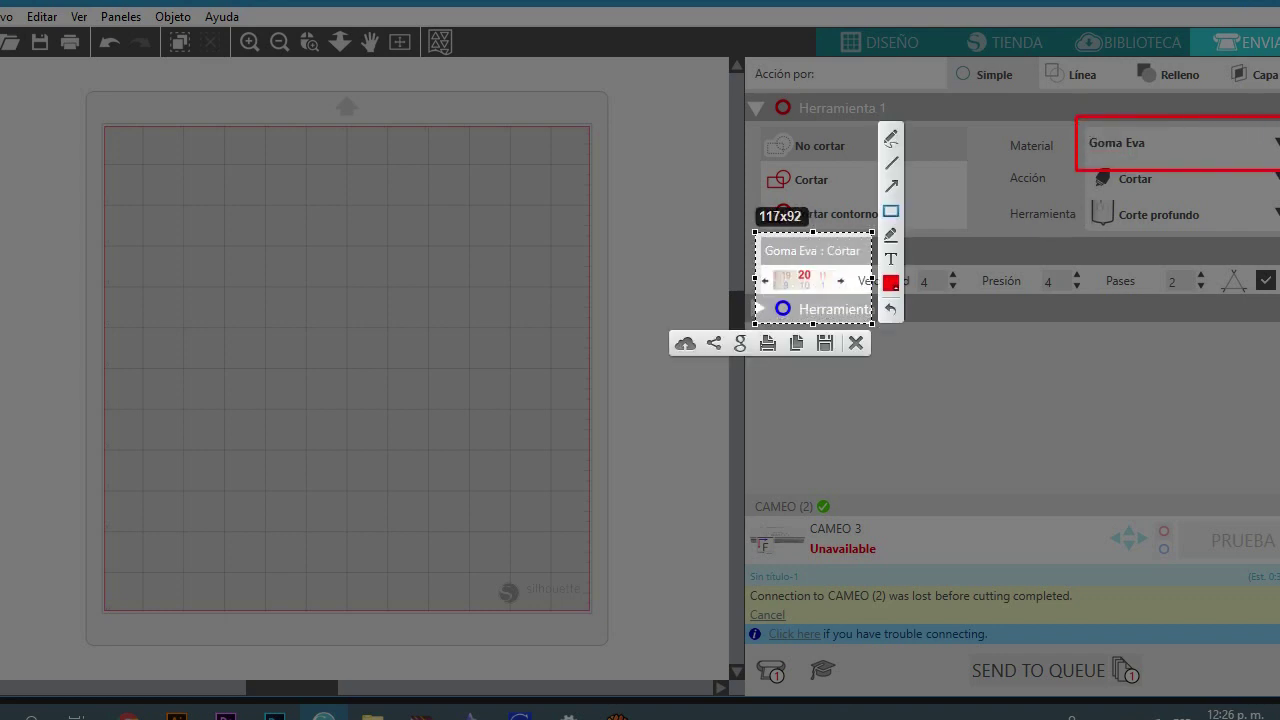
drag(968, 445, 815, 283)
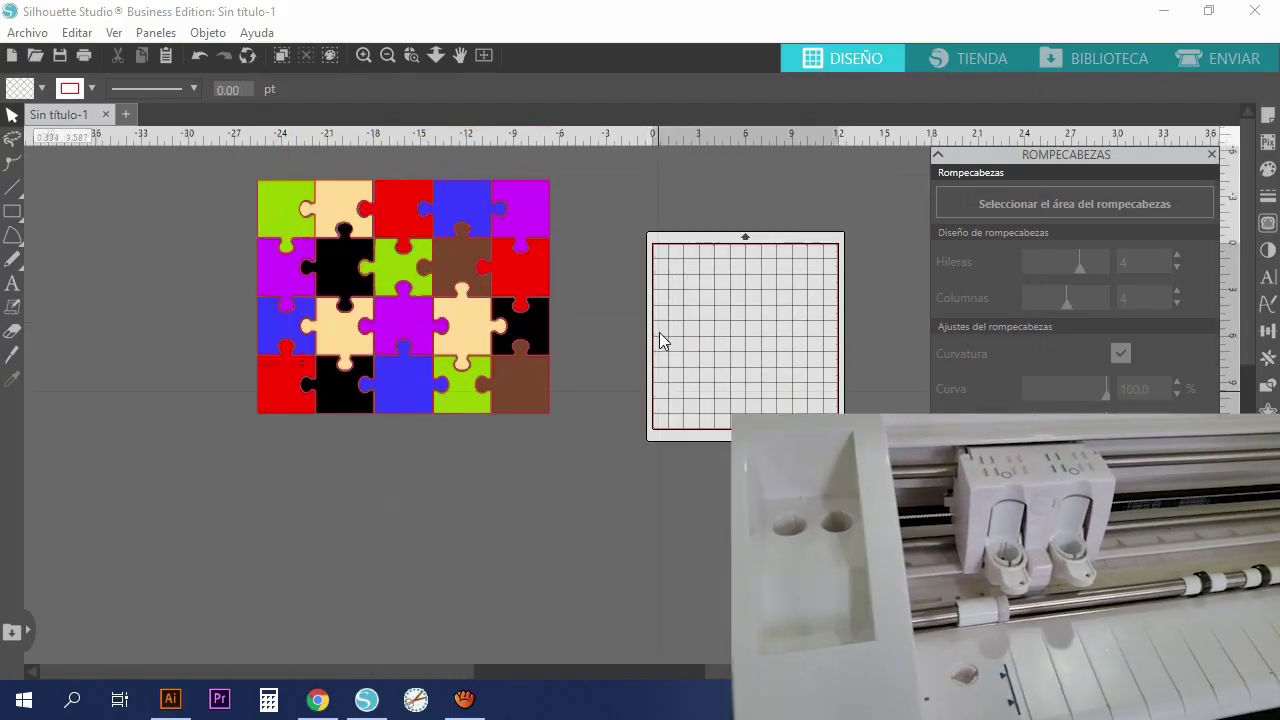
Move the whole coloured puzzle slightly up and to the left, away from the cutting mat
scroll(659, 332, up, 2)
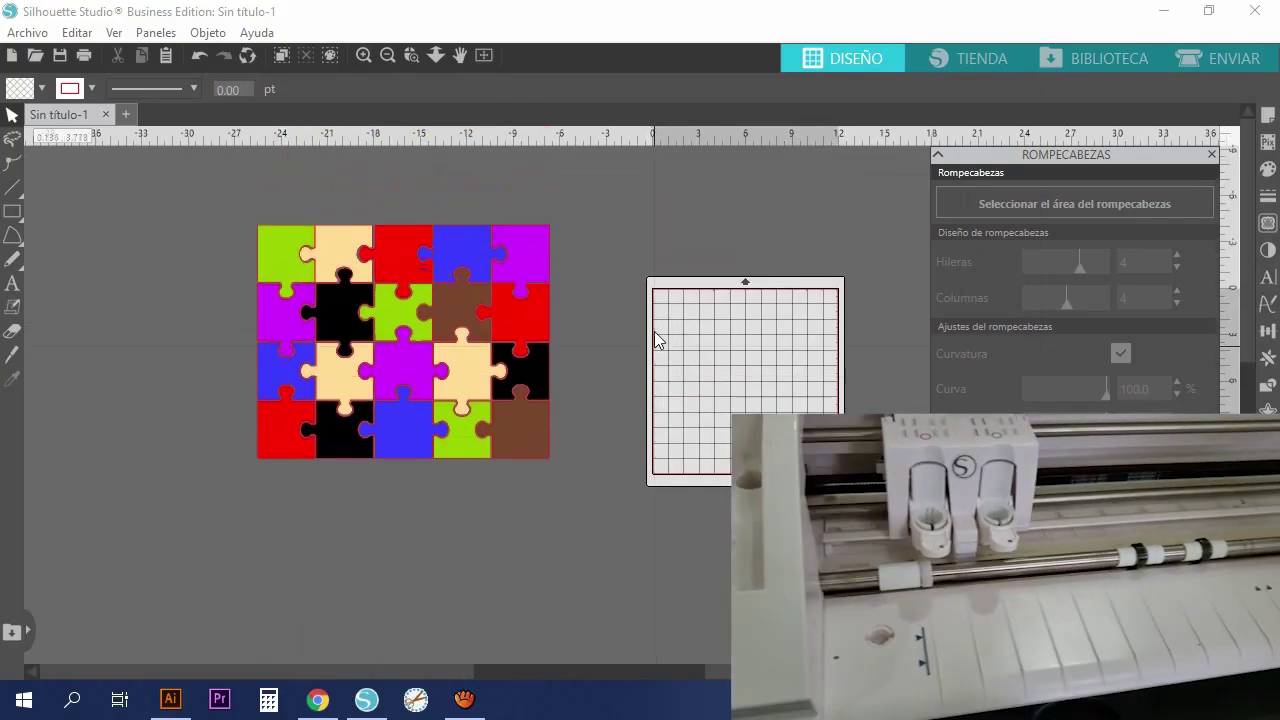
drag(166, 224, 664, 588)
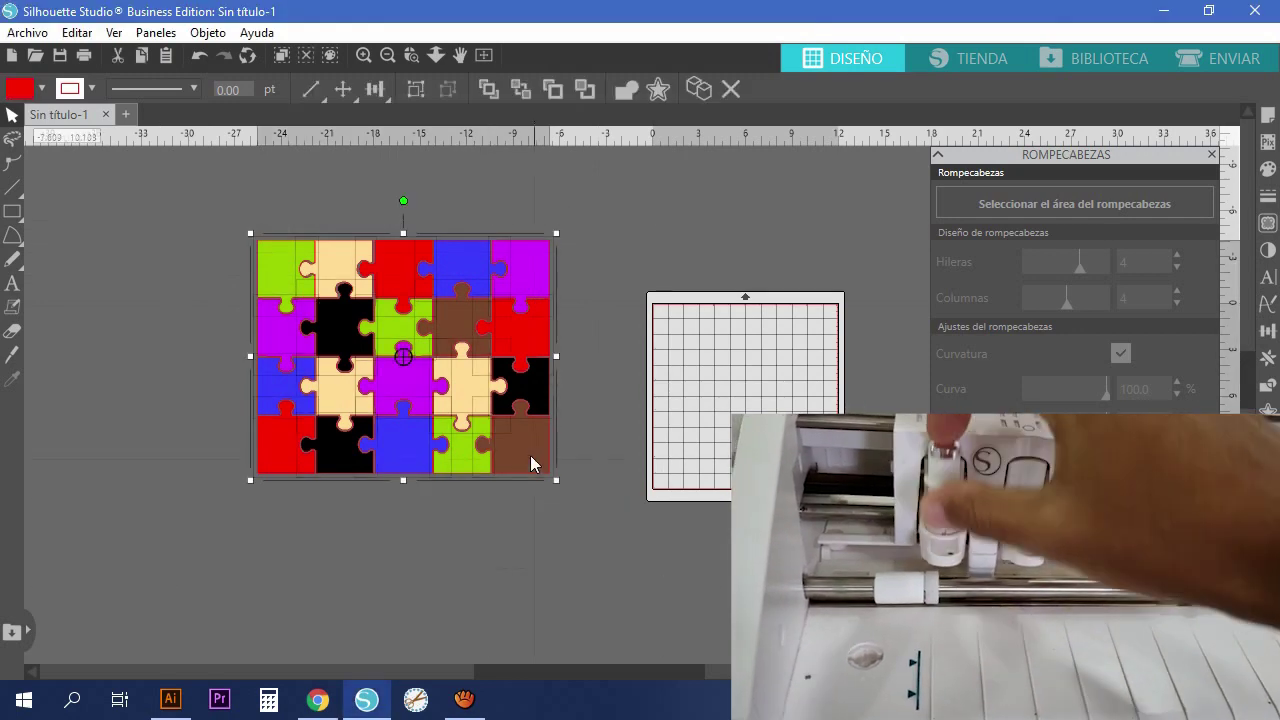
drag(530, 455, 488, 432)
key(Escape)
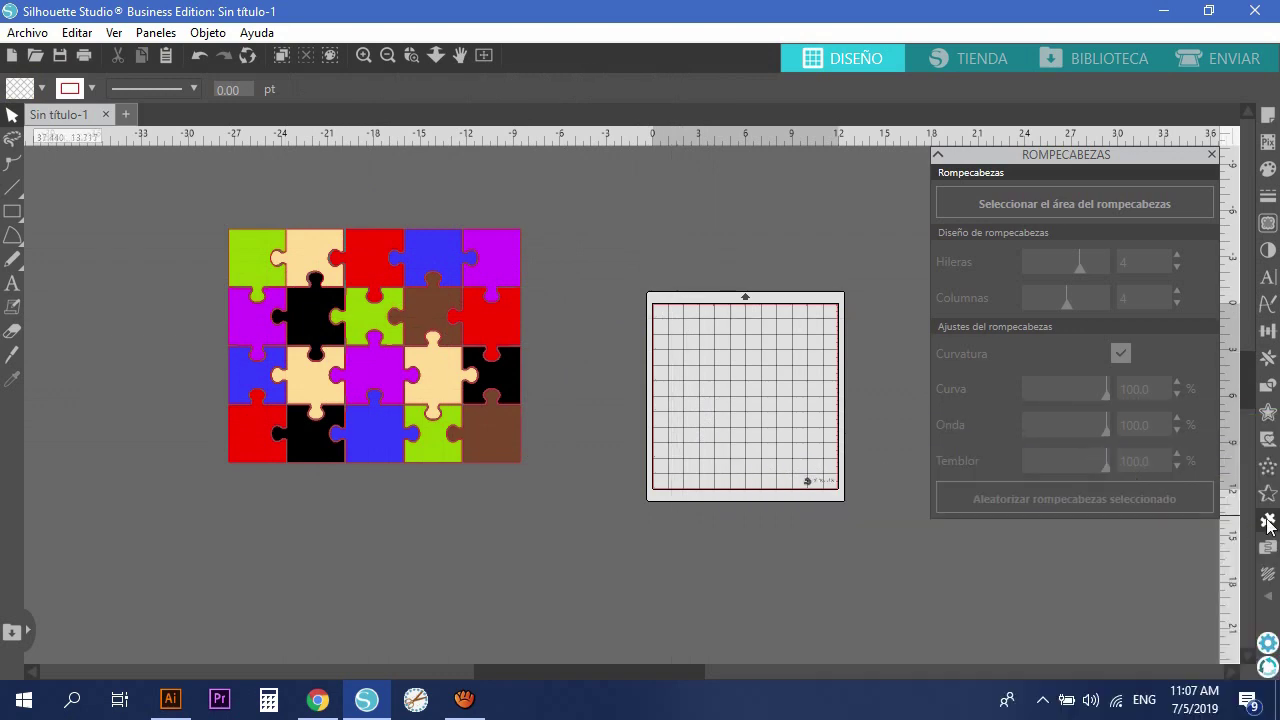
Generate a jigsaw puzzle by drawing its area in the empty space below the coloured puzzle
click(1267, 522)
click(1270, 522)
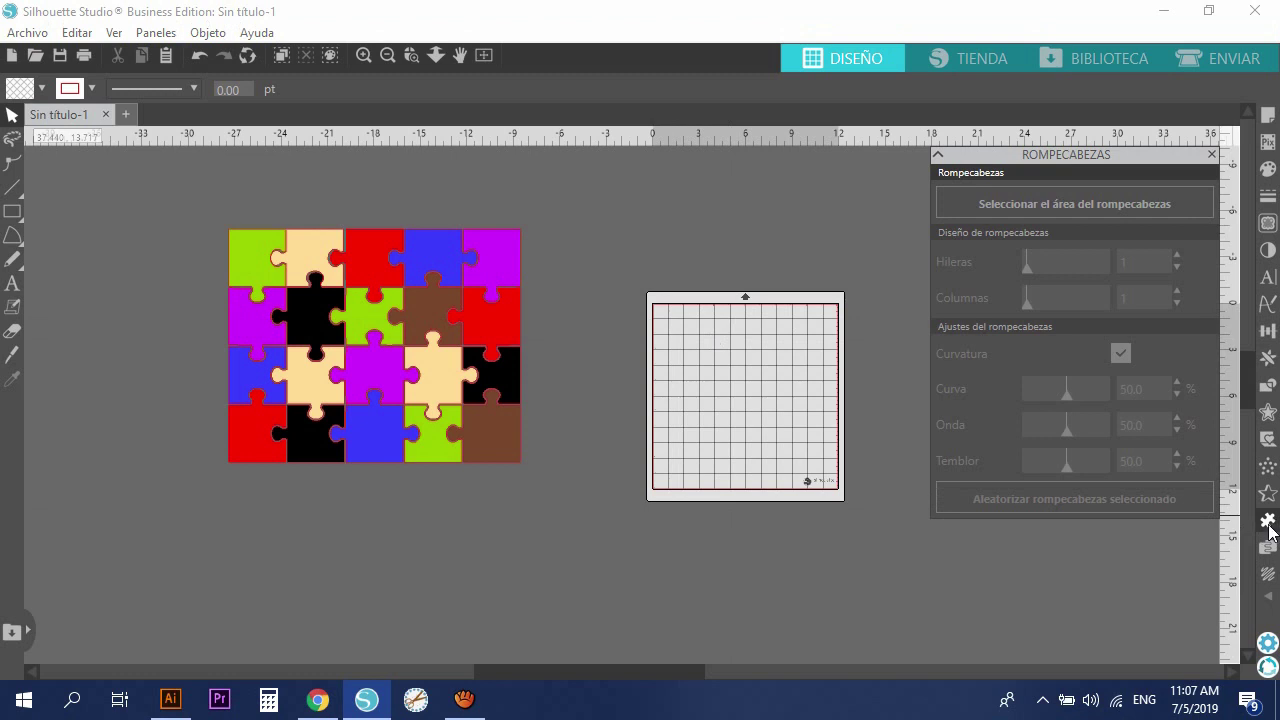
click(1086, 208)
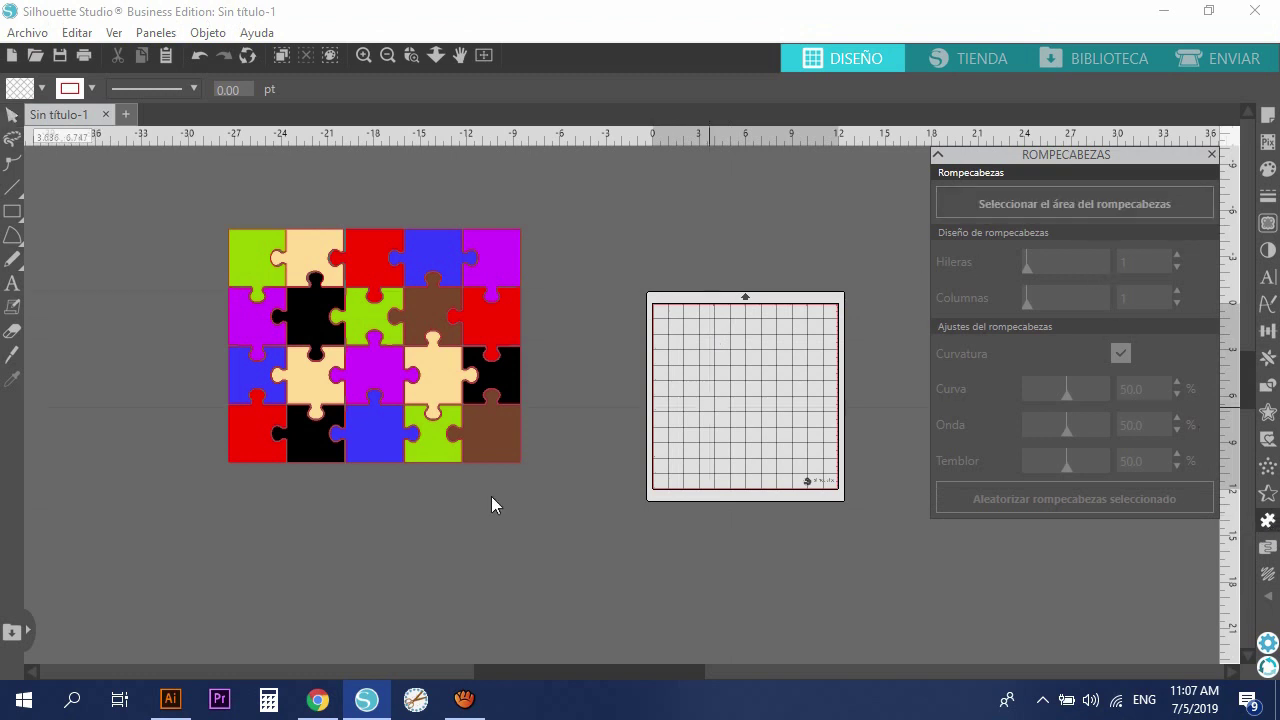
scroll(517, 537, down, 3)
drag(411, 416, 671, 636)
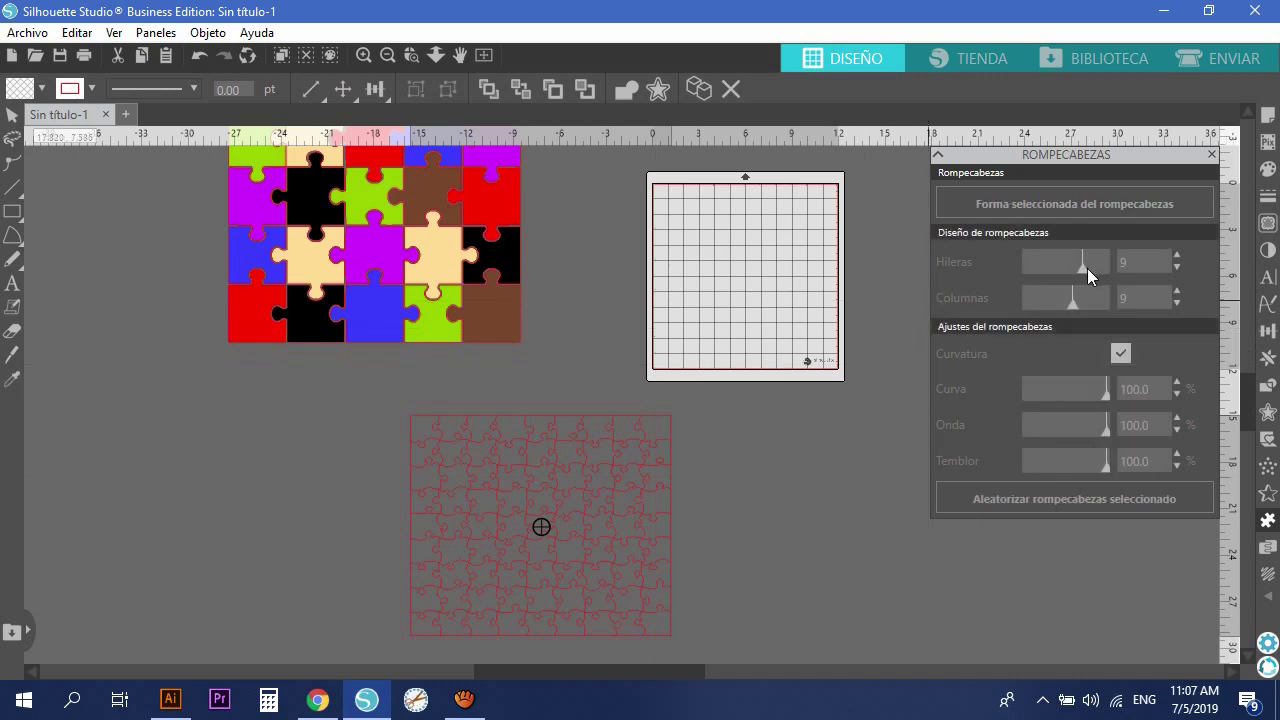
Set the generated puzzle to 5 rows and 4 columns
drag(1085, 268, 1050, 270)
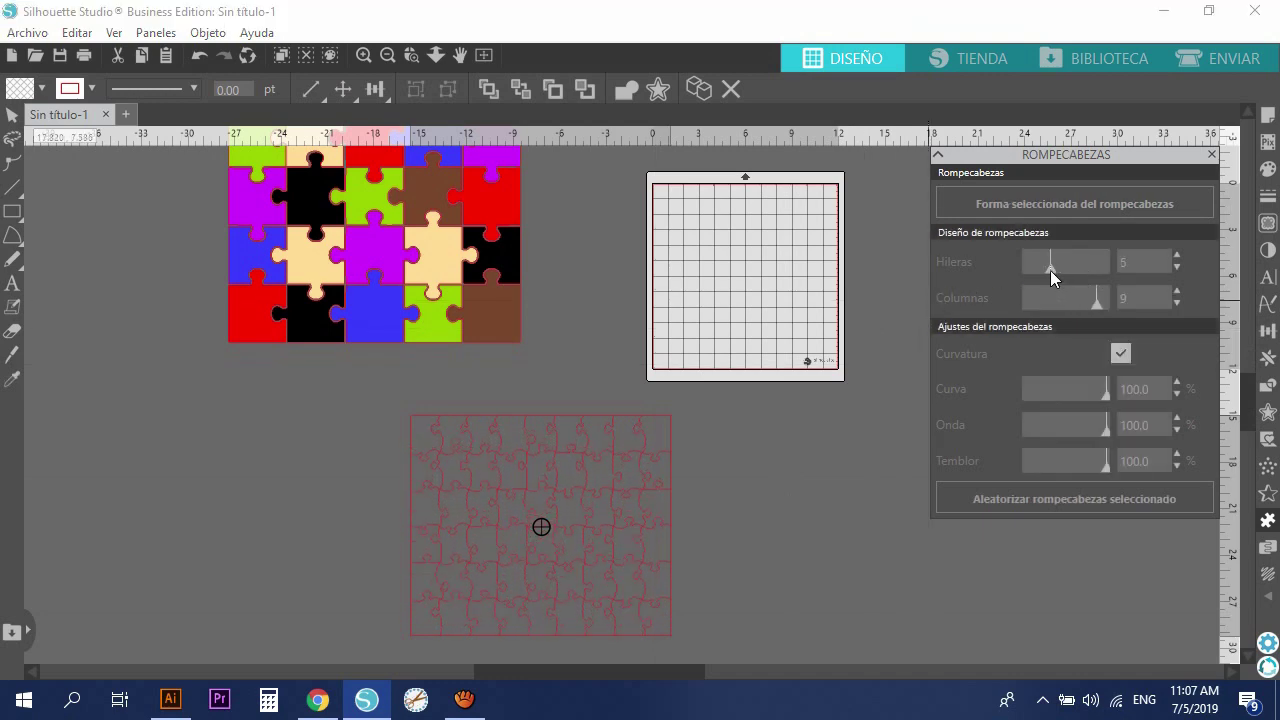
drag(1104, 306, 1058, 309)
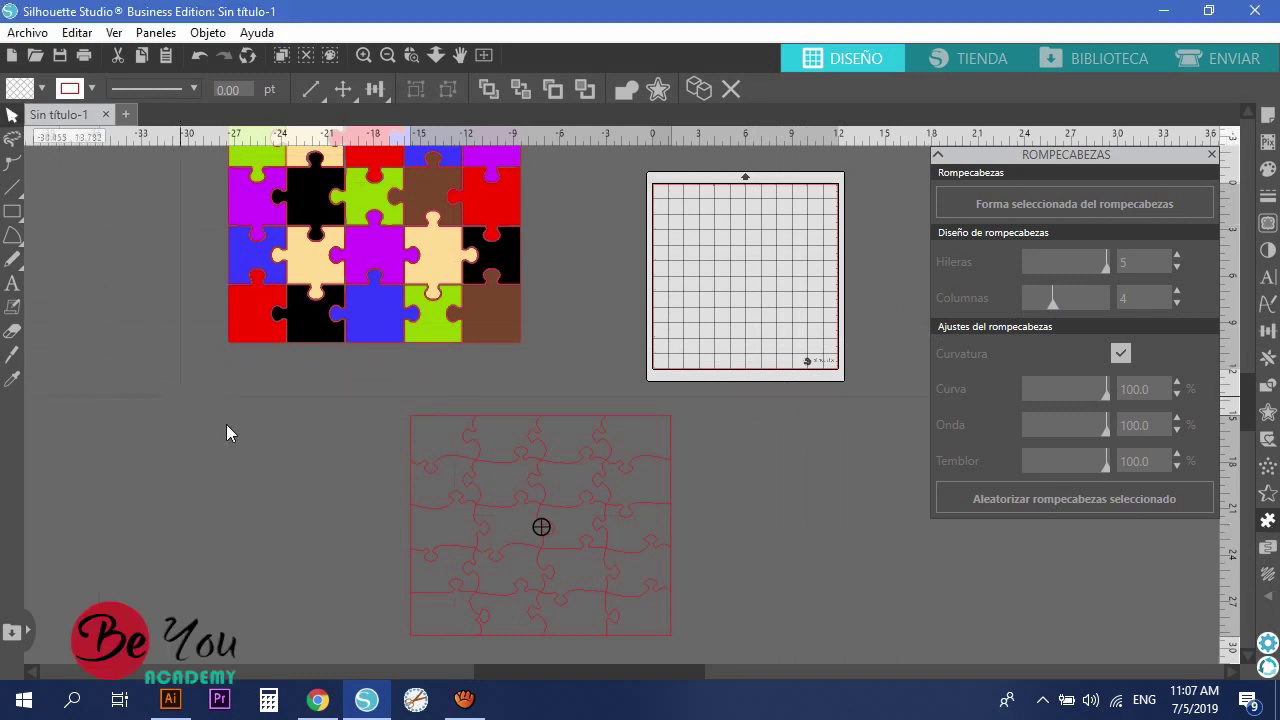
Delete the generated 5 by 4 puzzle outline below the coloured puzzle
scroll(322, 455, down, 2)
scroll(322, 455, down, 1)
click(408, 330)
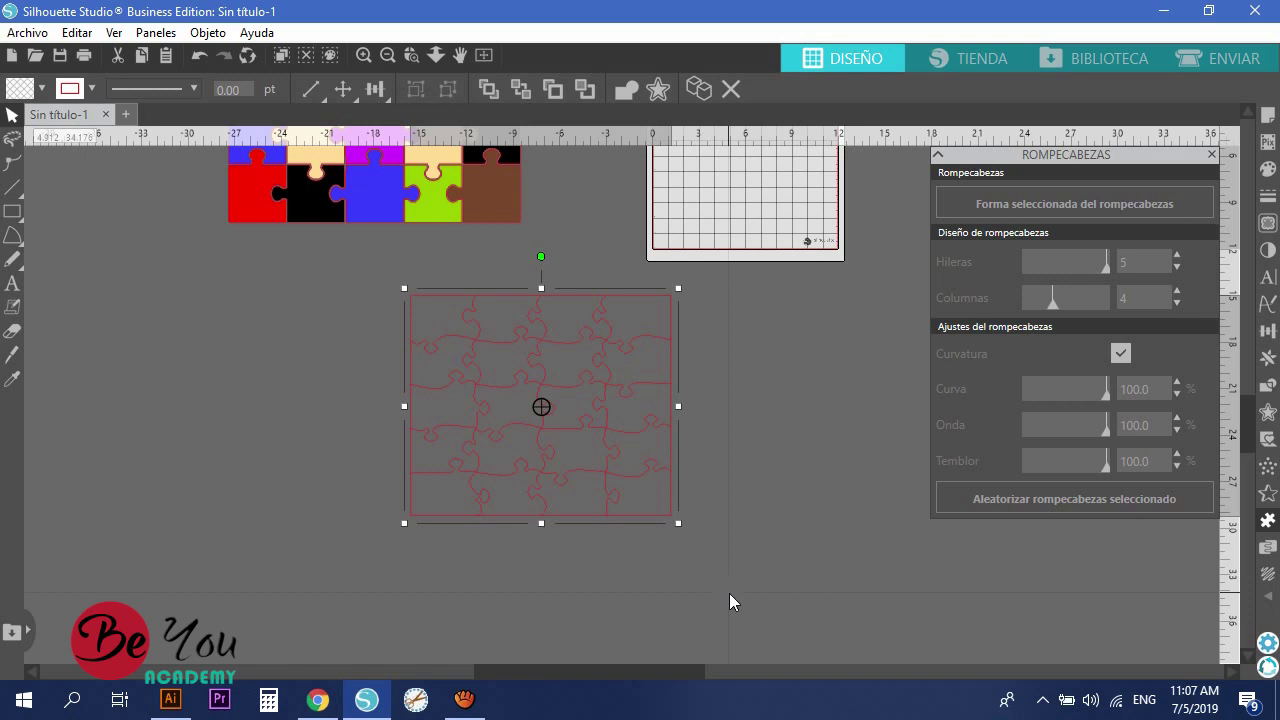
key(Delete)
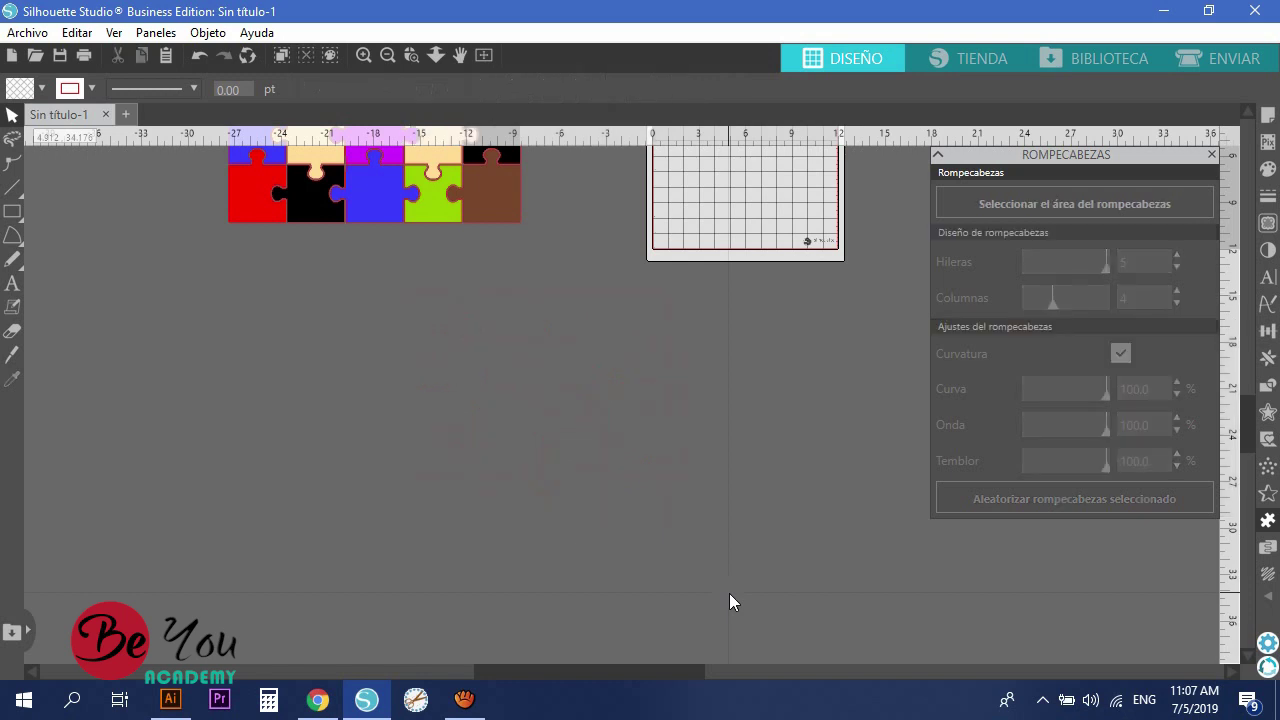
Close the jigsaw puzzle settings and leave the coloured puzzle deselected
scroll(600, 467, up, 5)
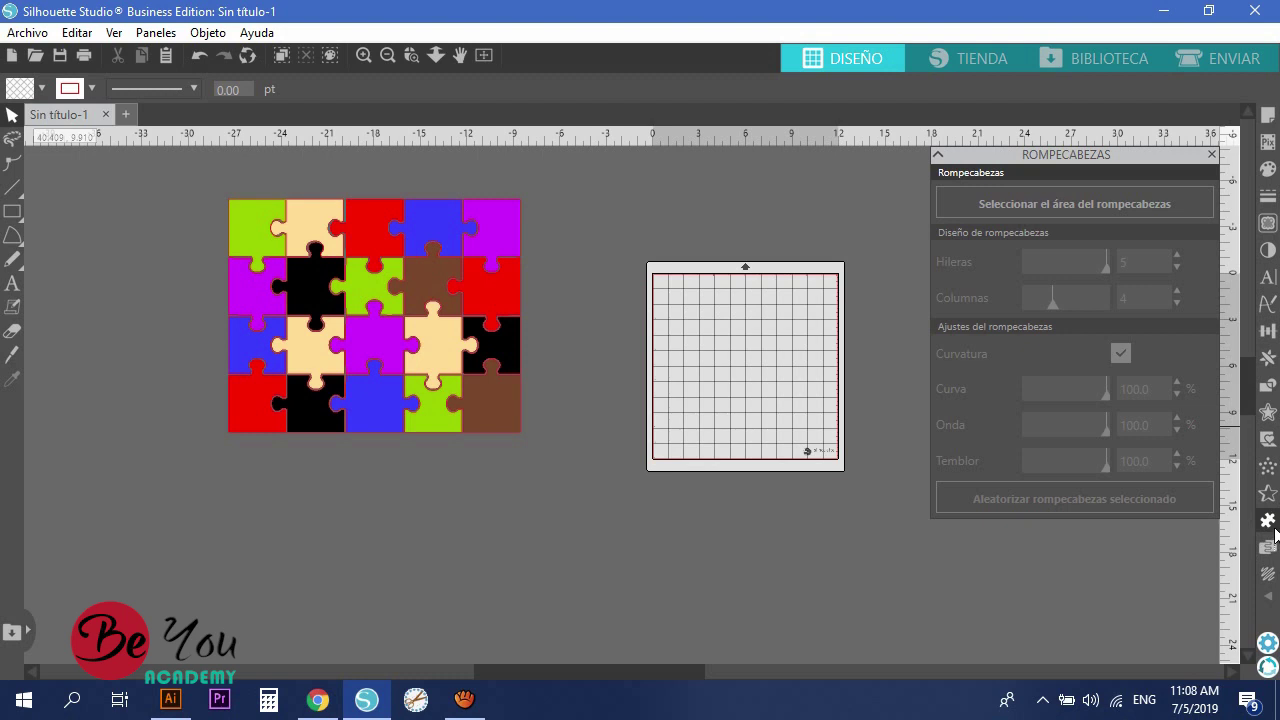
drag(185, 176, 596, 482)
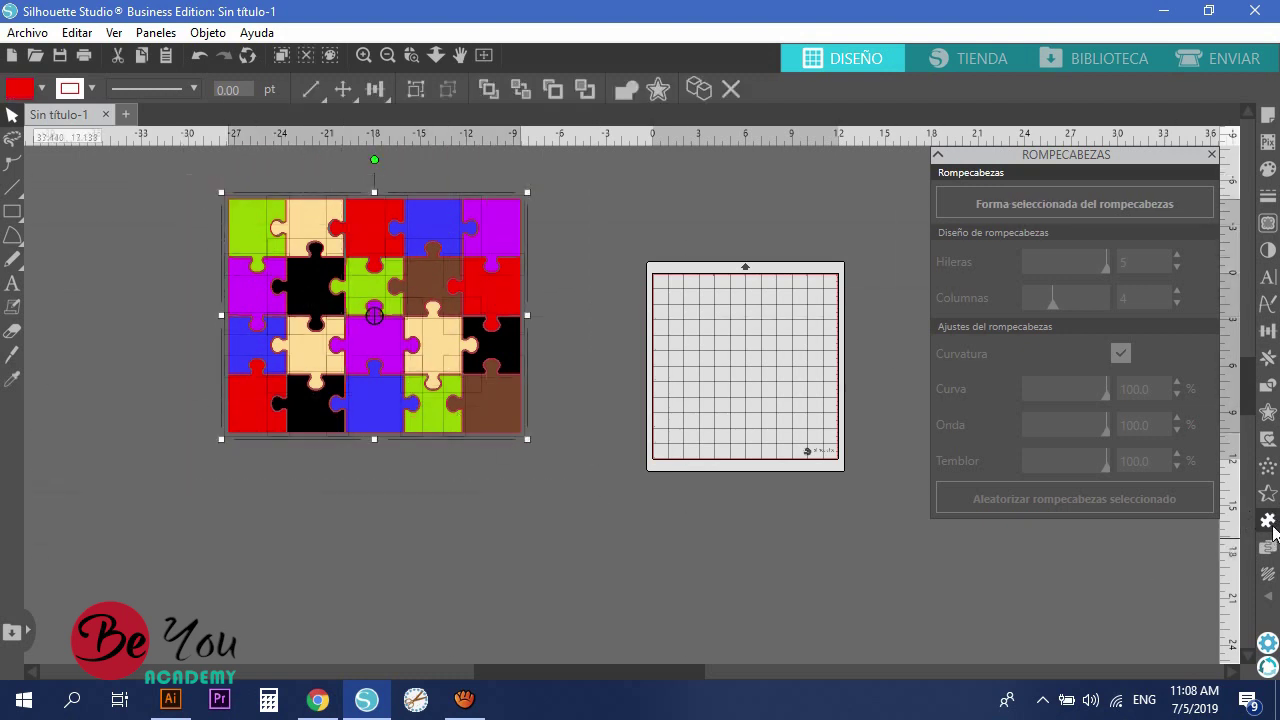
click(1211, 155)
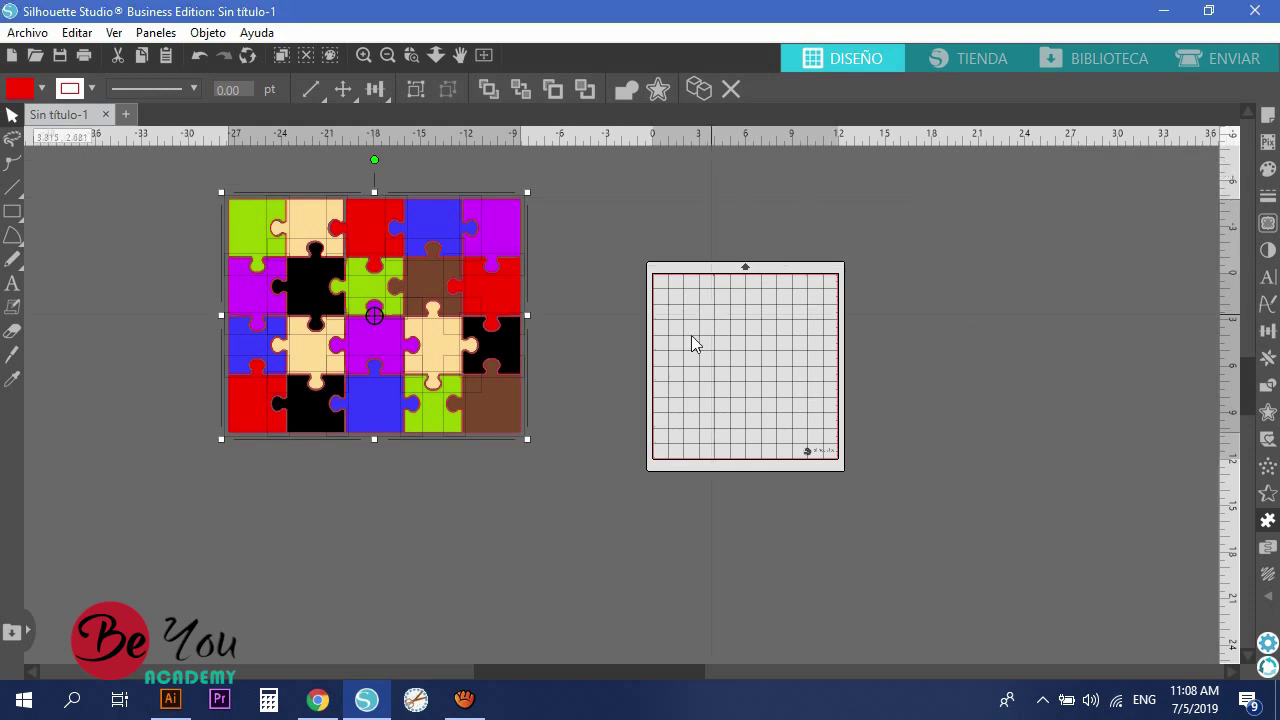
click(683, 340)
scroll(642, 418, down, 3)
scroll(583, 417, down, 2)
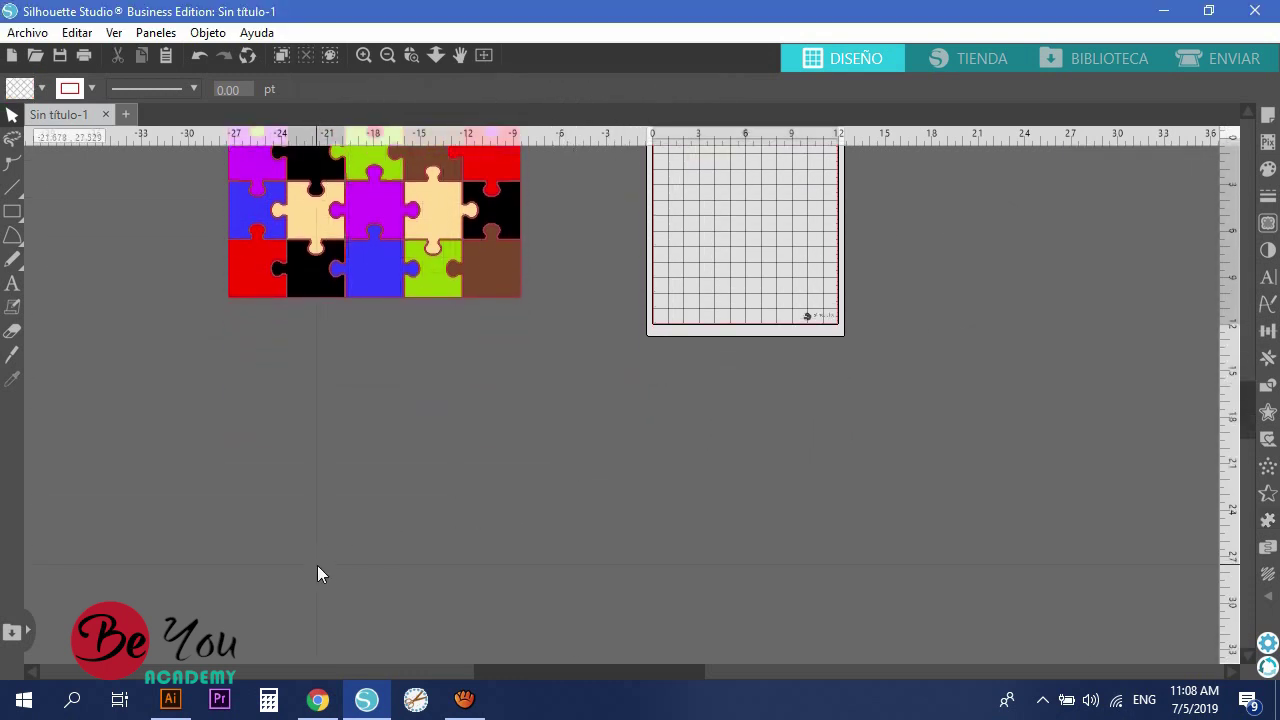
Switch to Chrome and review the "puzzle silueta" image search and its enlarged white puzzle picture
click(317, 699)
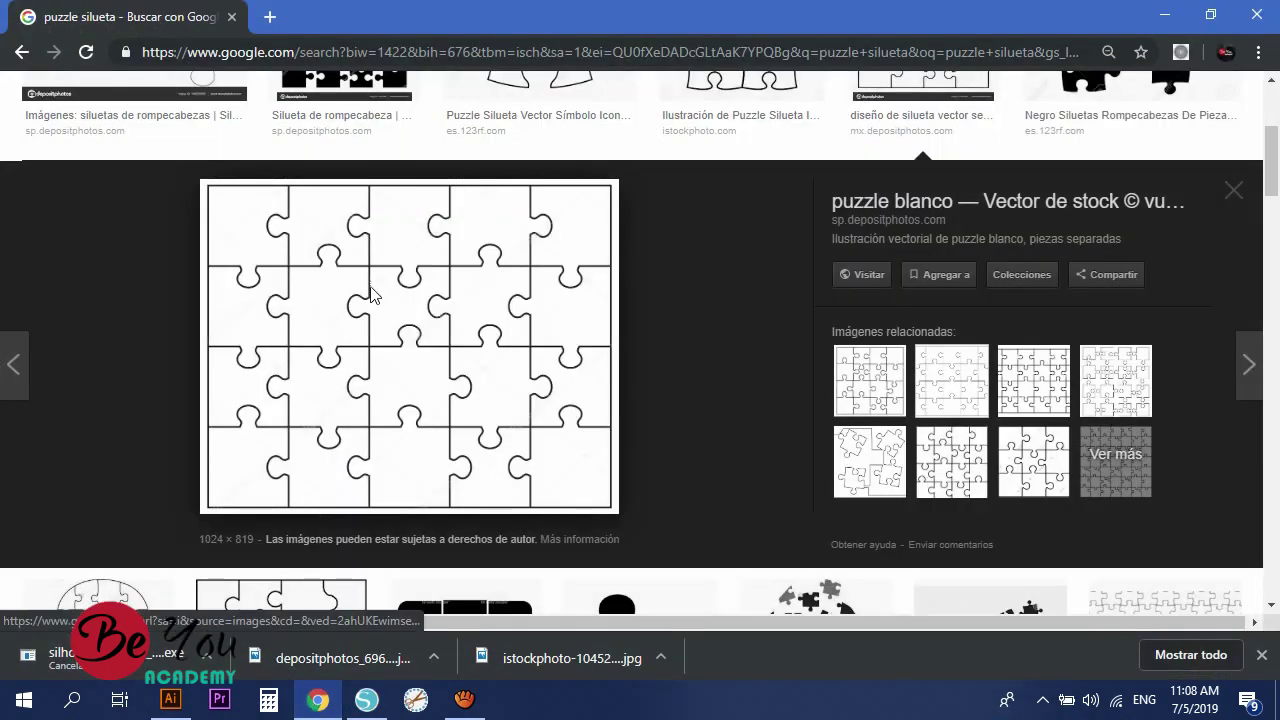
scroll(370, 293, up, 3)
triple_click(260, 120)
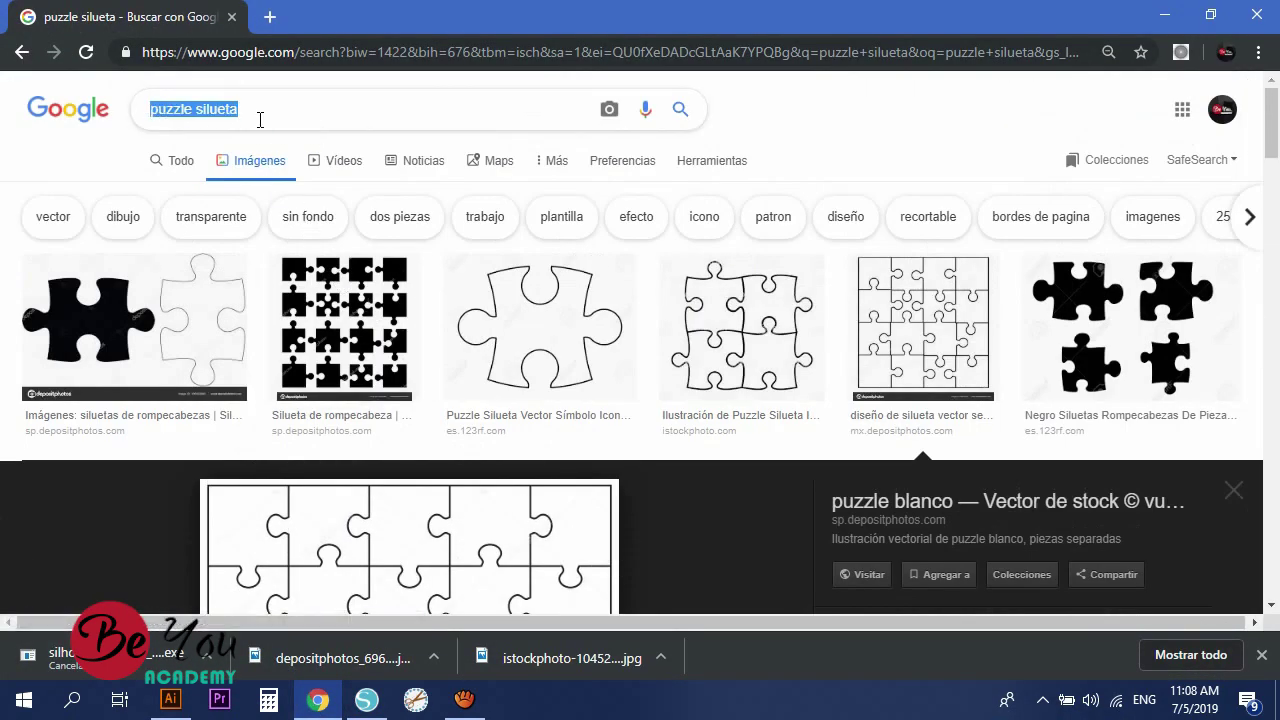
click(193, 111)
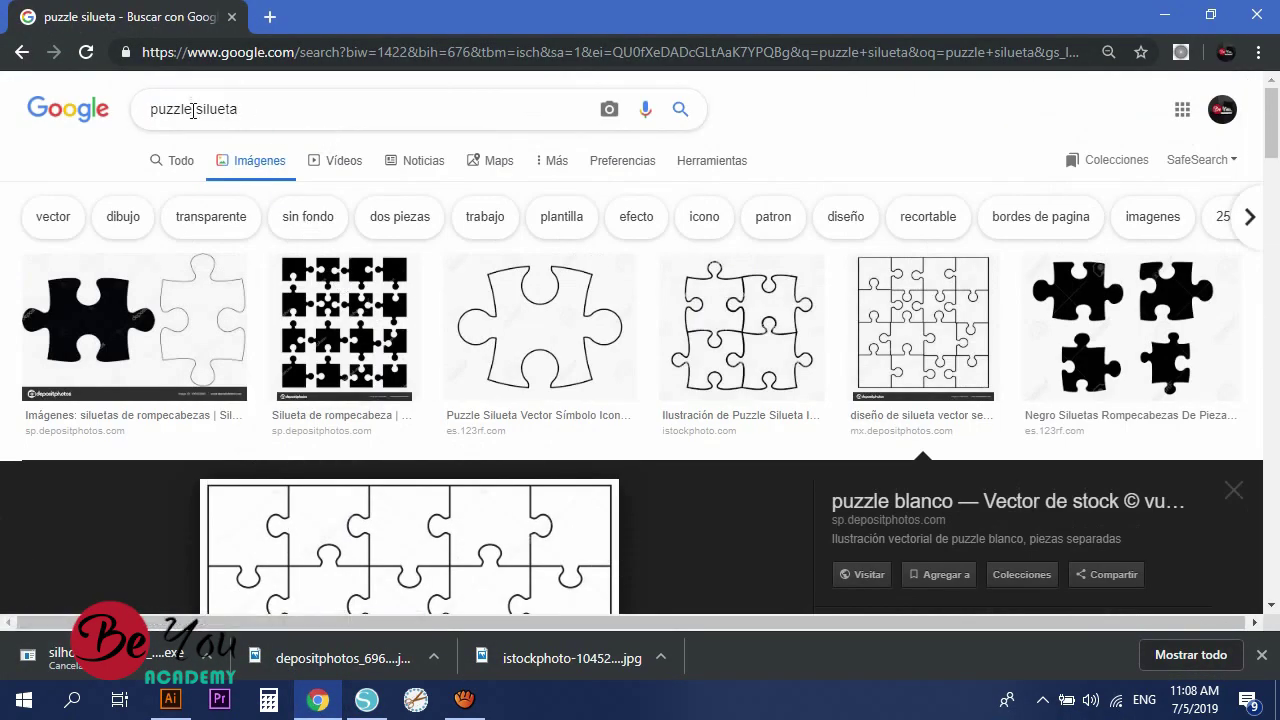
click(280, 120)
scroll(305, 316, down, 3)
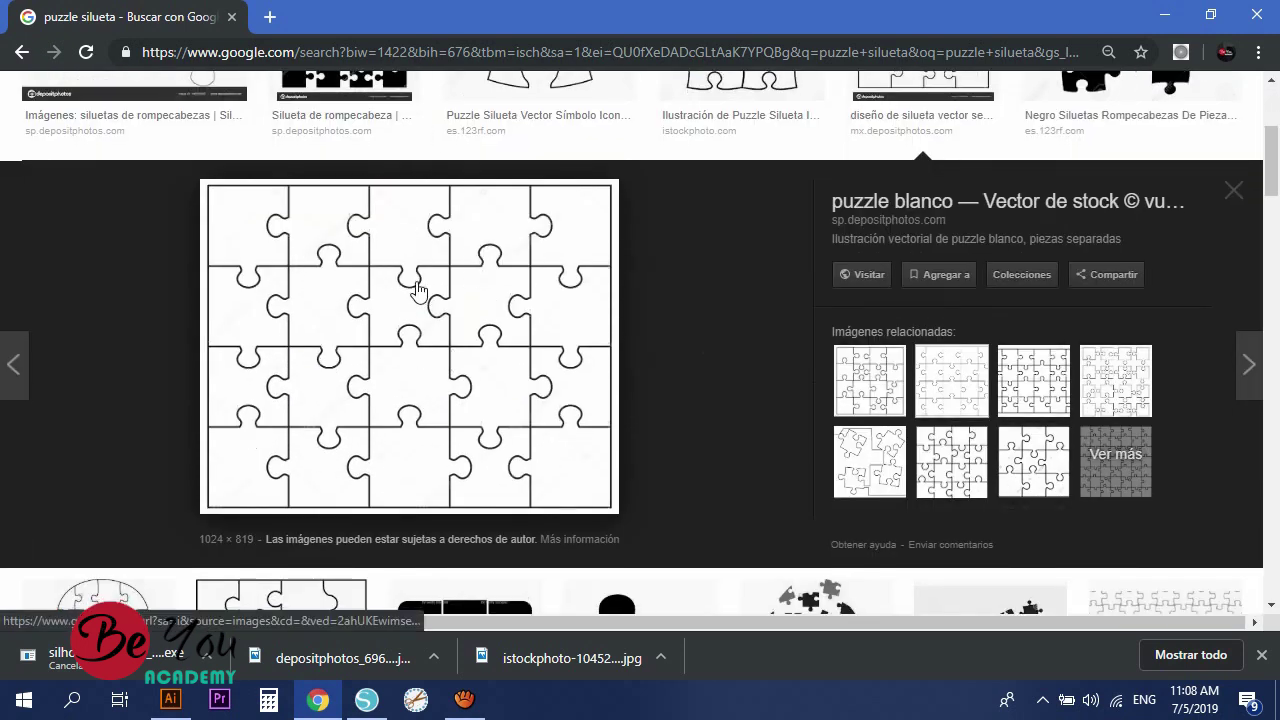
Save the enlarged white puzzle picture to the Desktop as a JPG under its suggested file name
right_click(414, 289)
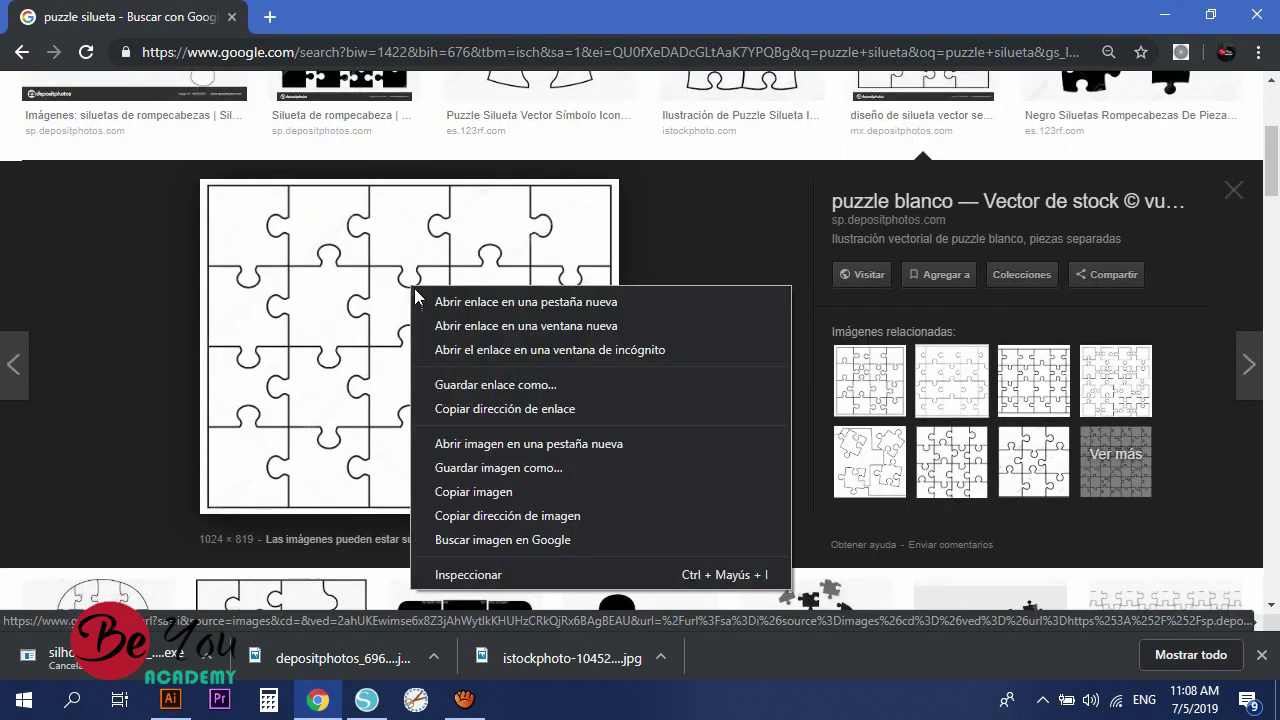
click(480, 472)
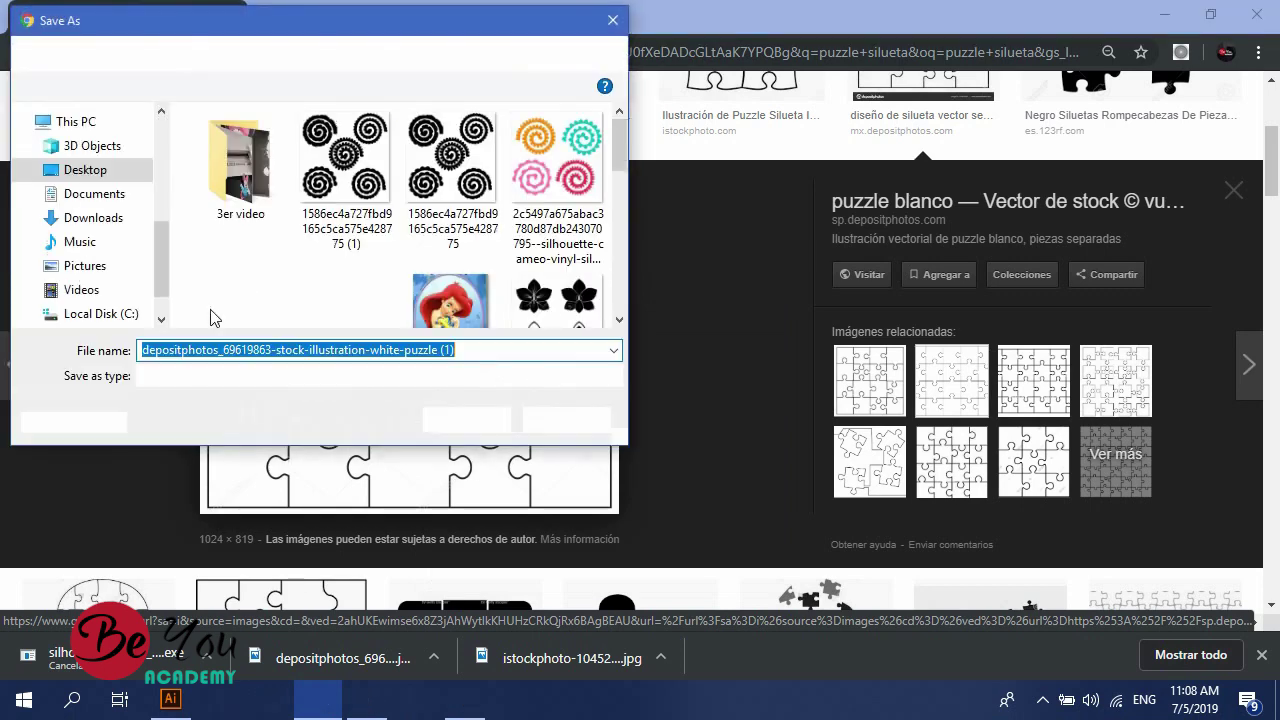
drag(161, 252, 155, 147)
click(88, 153)
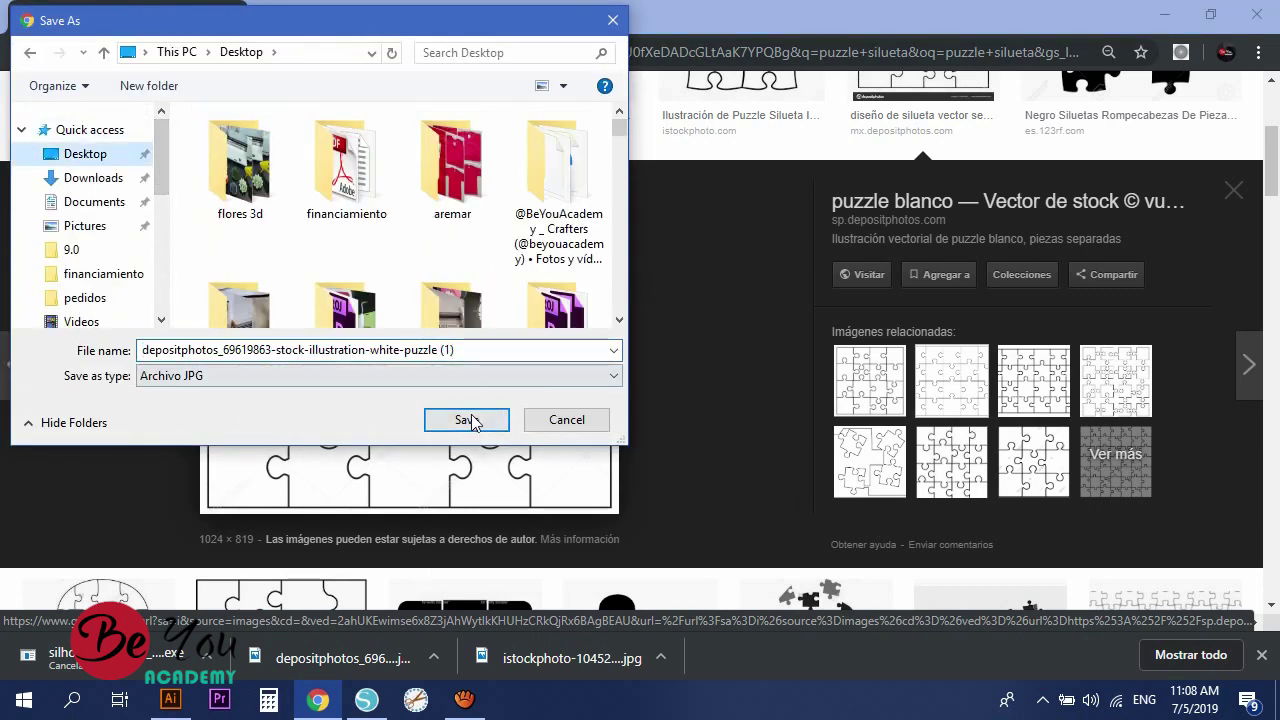
click(467, 420)
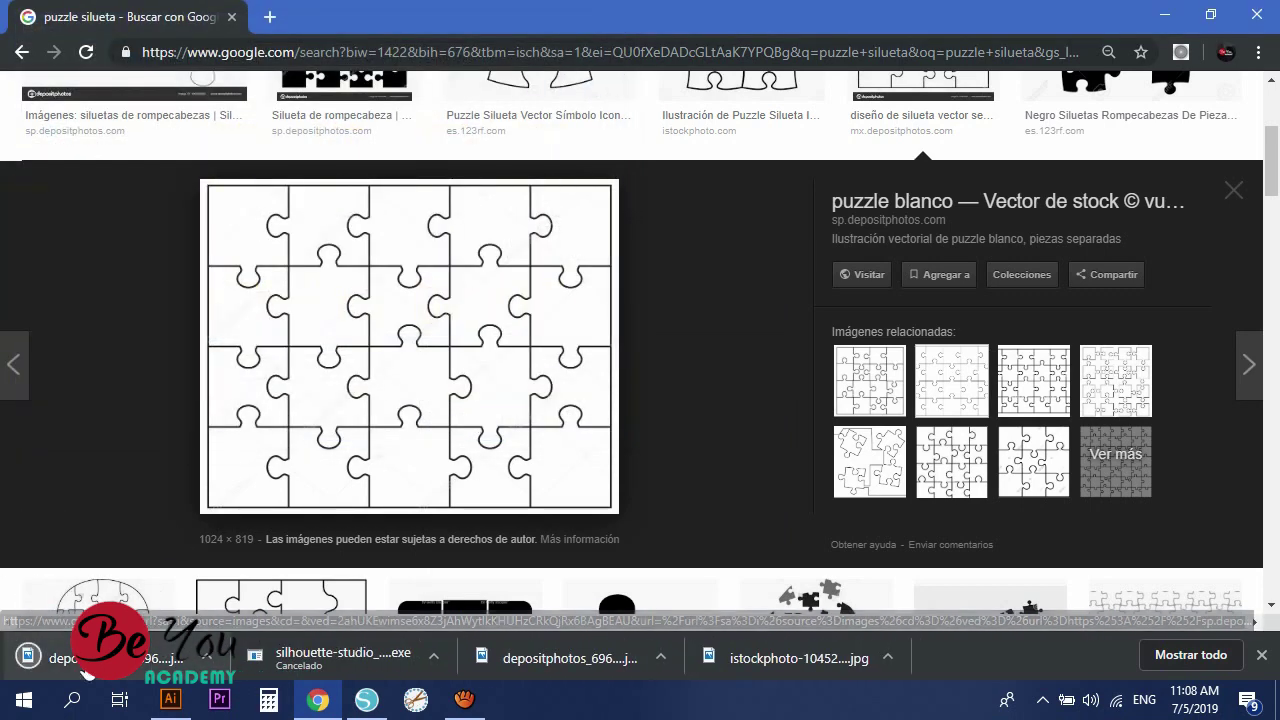
Place the downloaded puzzle picture below the coloured puzzle in Silhouette Studio and enlarge it to about the same size
drag(120, 658, 471, 429)
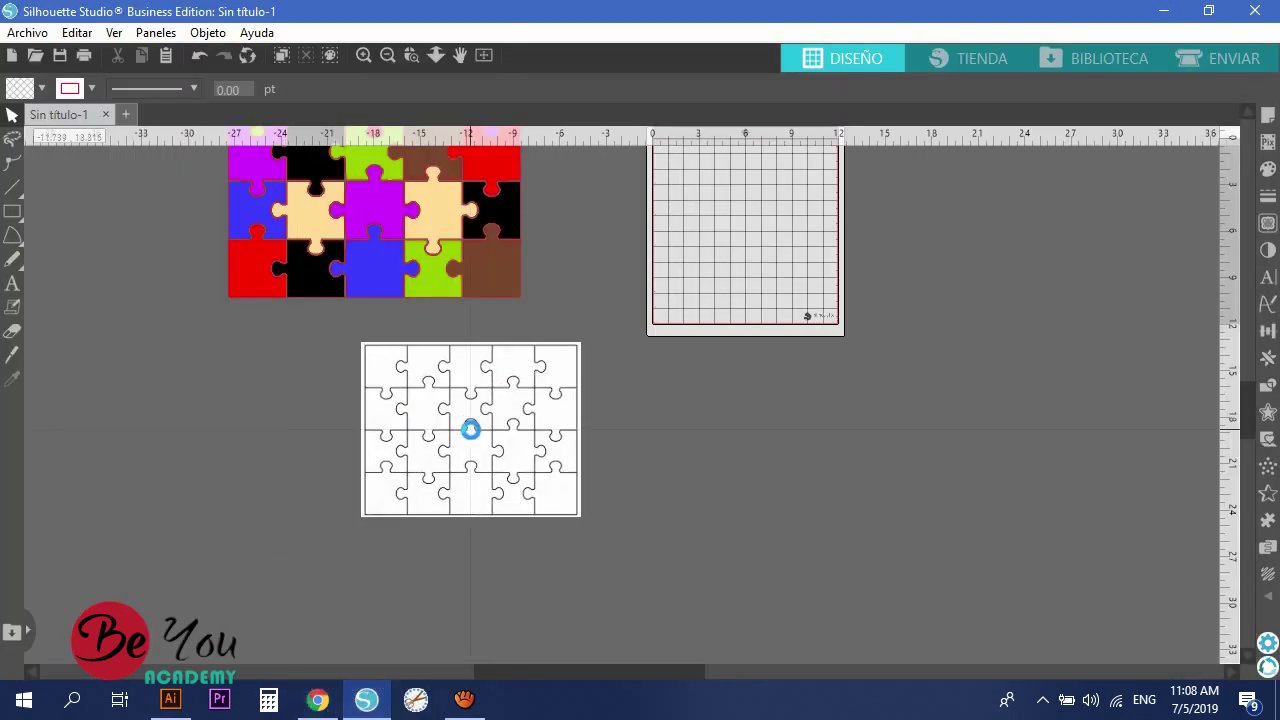
drag(589, 524, 667, 589)
Trace the entire puzzle picture with the standard Trazar style and a threshold of 84%
click(1260, 225)
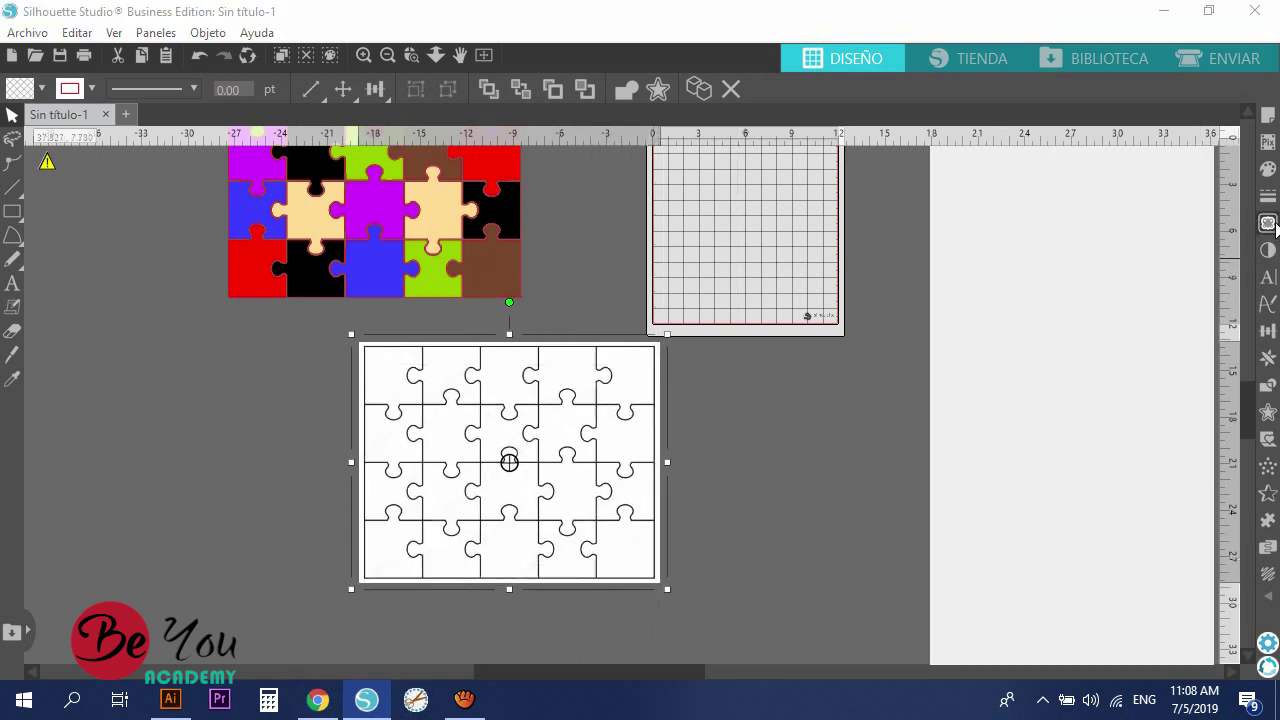
click(1142, 240)
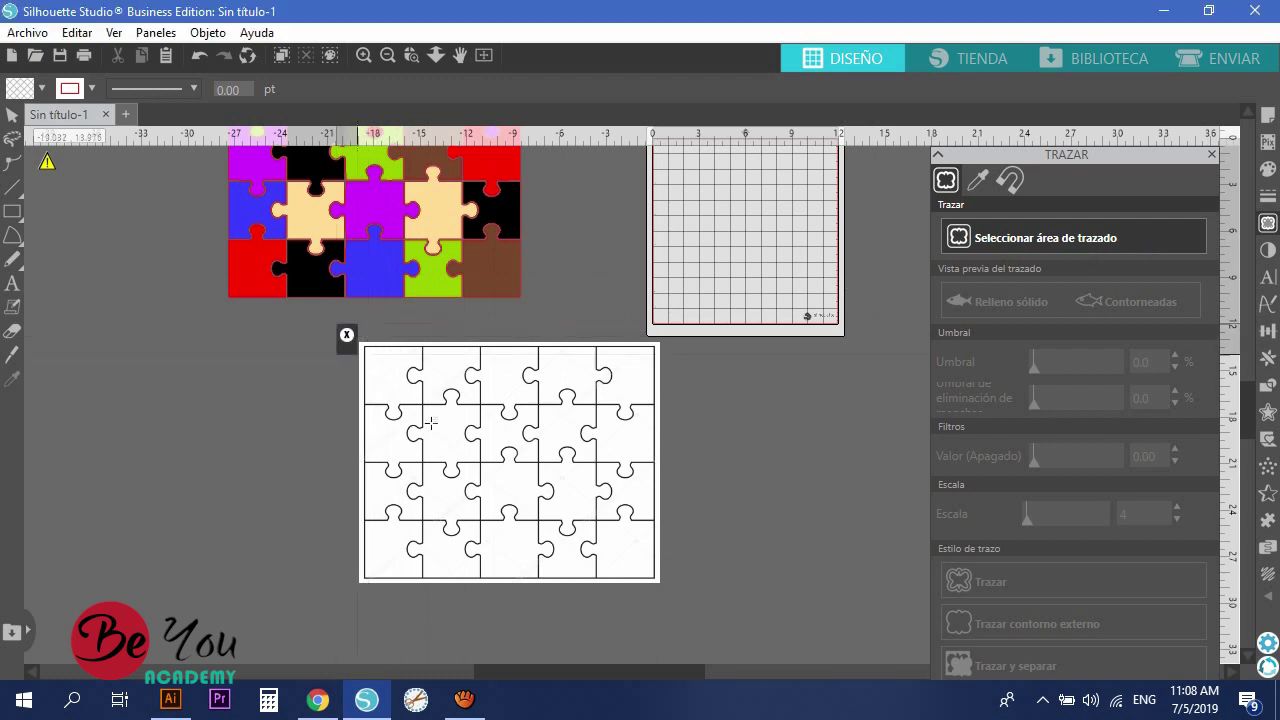
drag(337, 323, 694, 611)
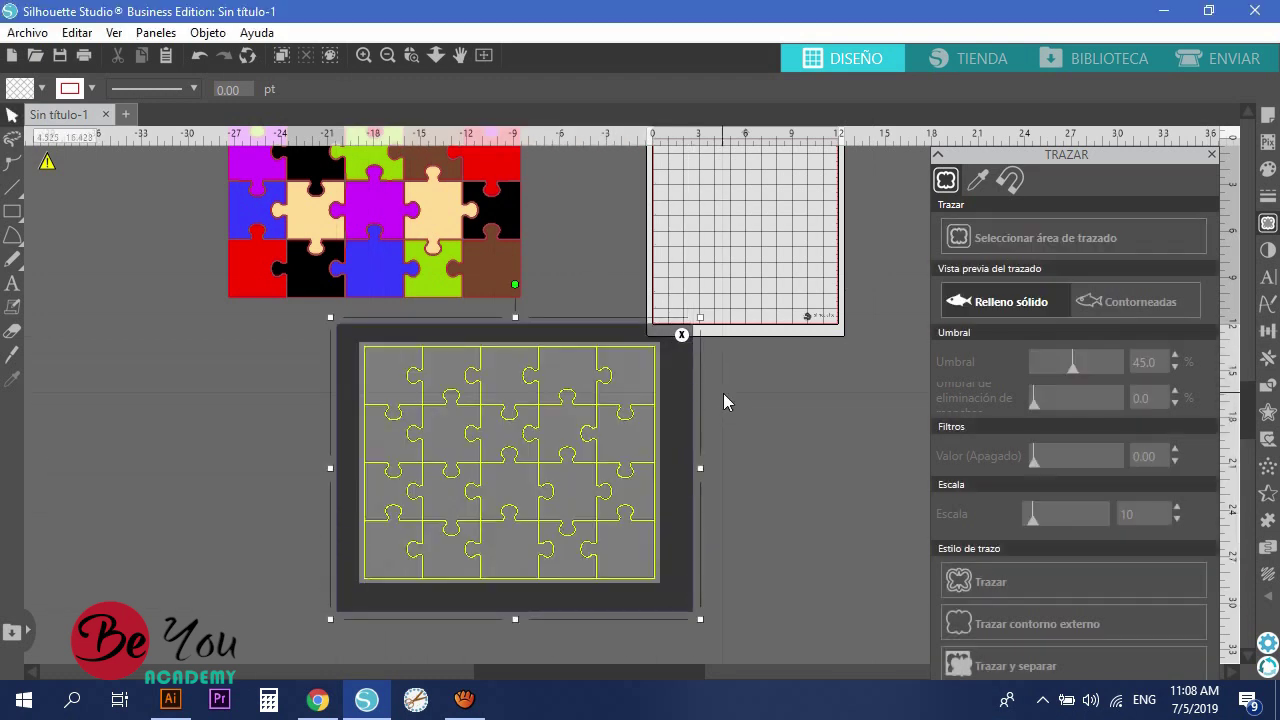
click(1092, 367)
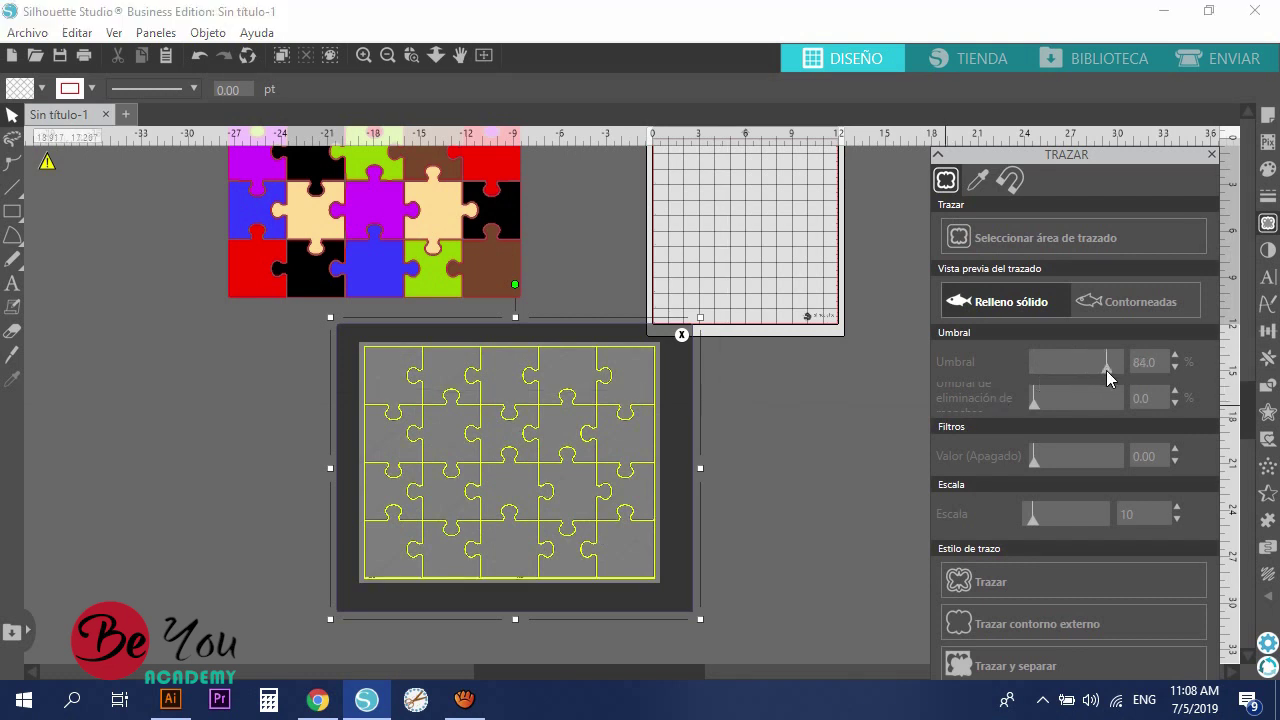
click(1054, 589)
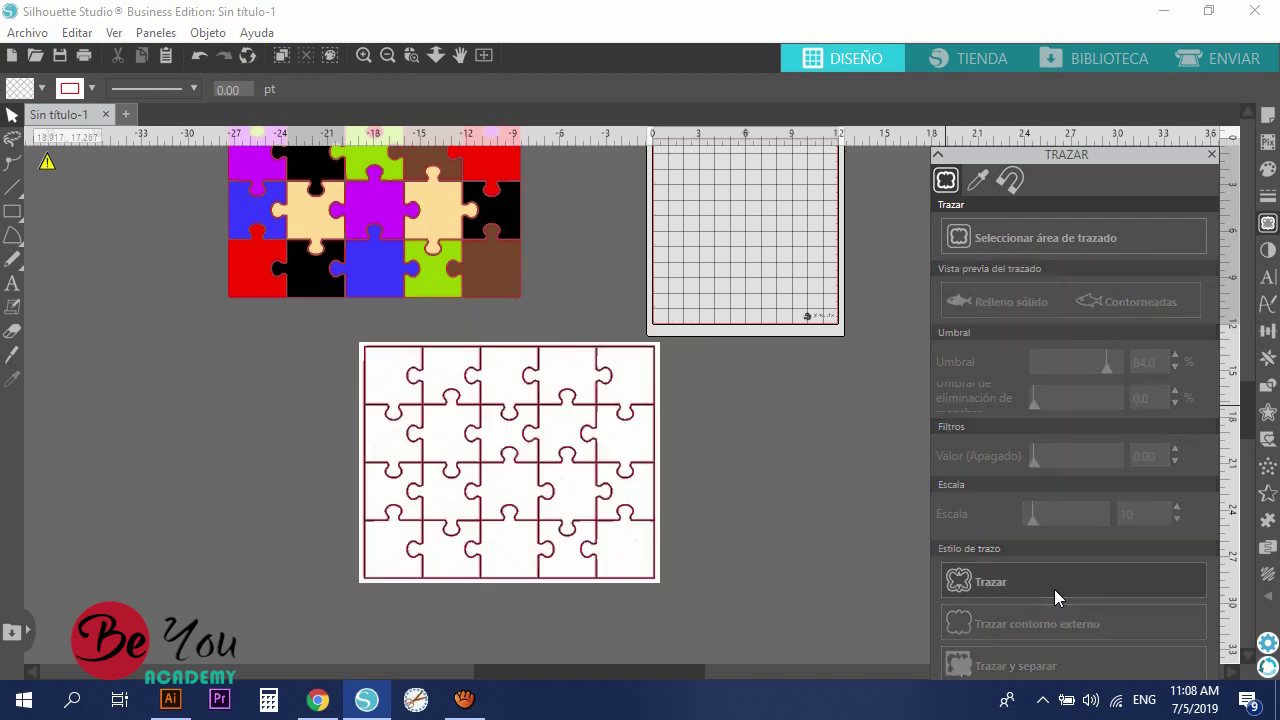
Move the original puzzle picture off its traced outline and delete the picture
drag(598, 430, 276, 440)
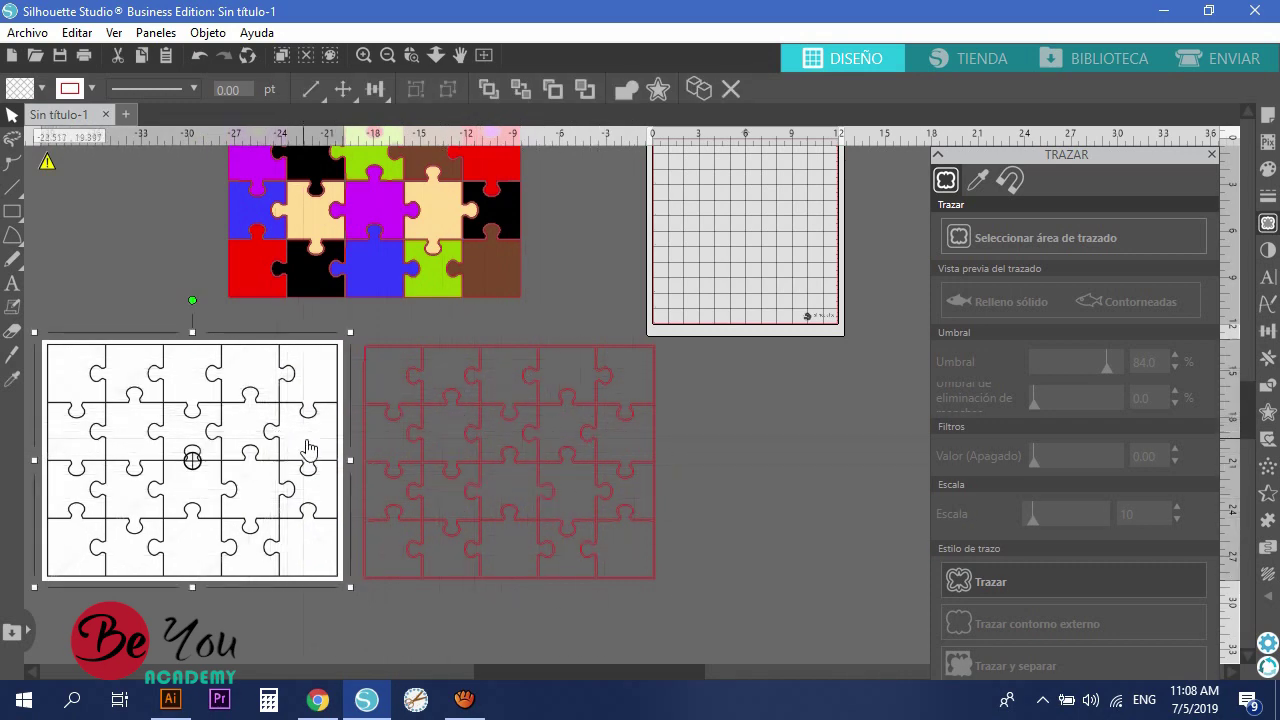
key(Delete)
Shift the traced puzzle outline slightly left and release its compound path into separate shapes
scroll(381, 429, up, 3)
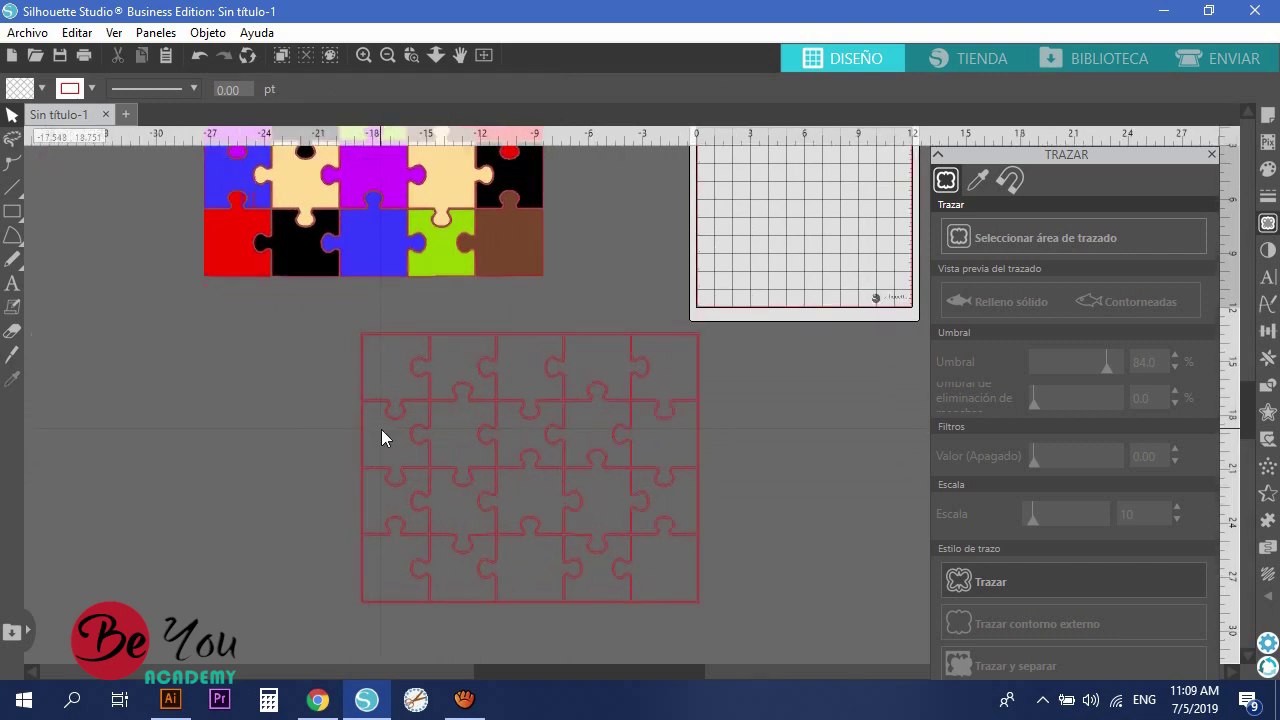
scroll(349, 420, up, 4)
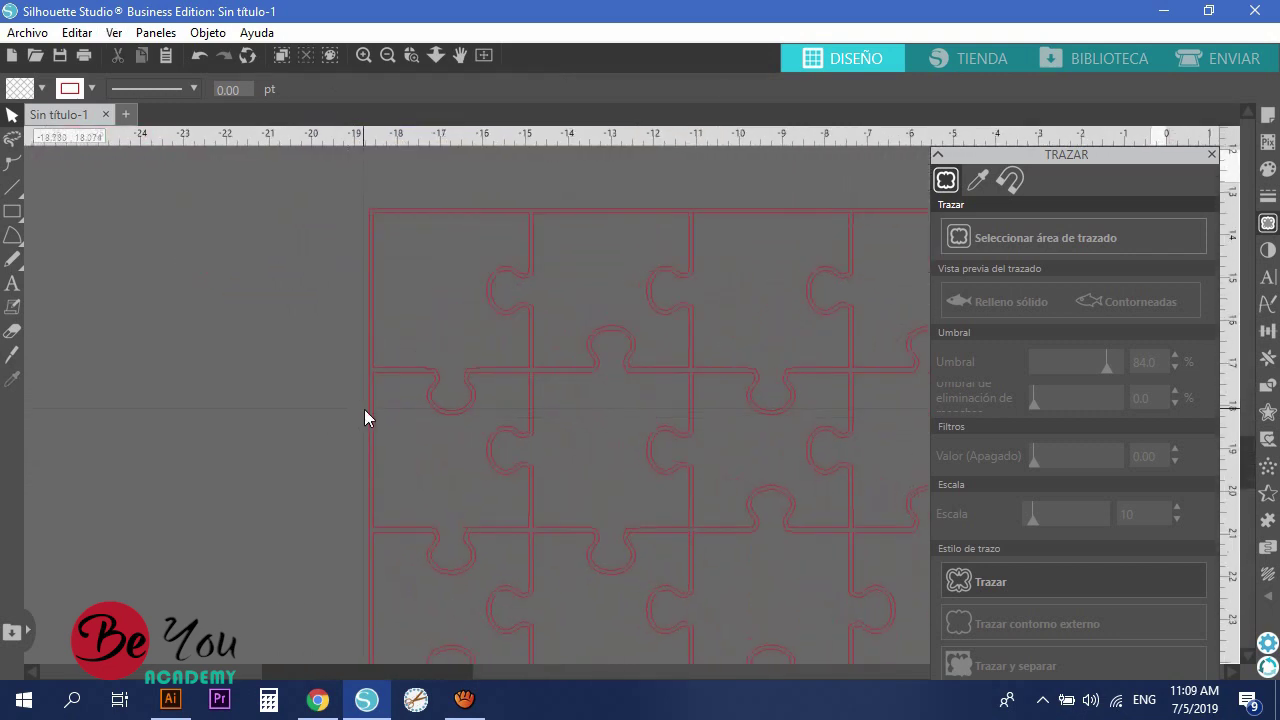
drag(366, 419, 349, 417)
right_click(351, 410)
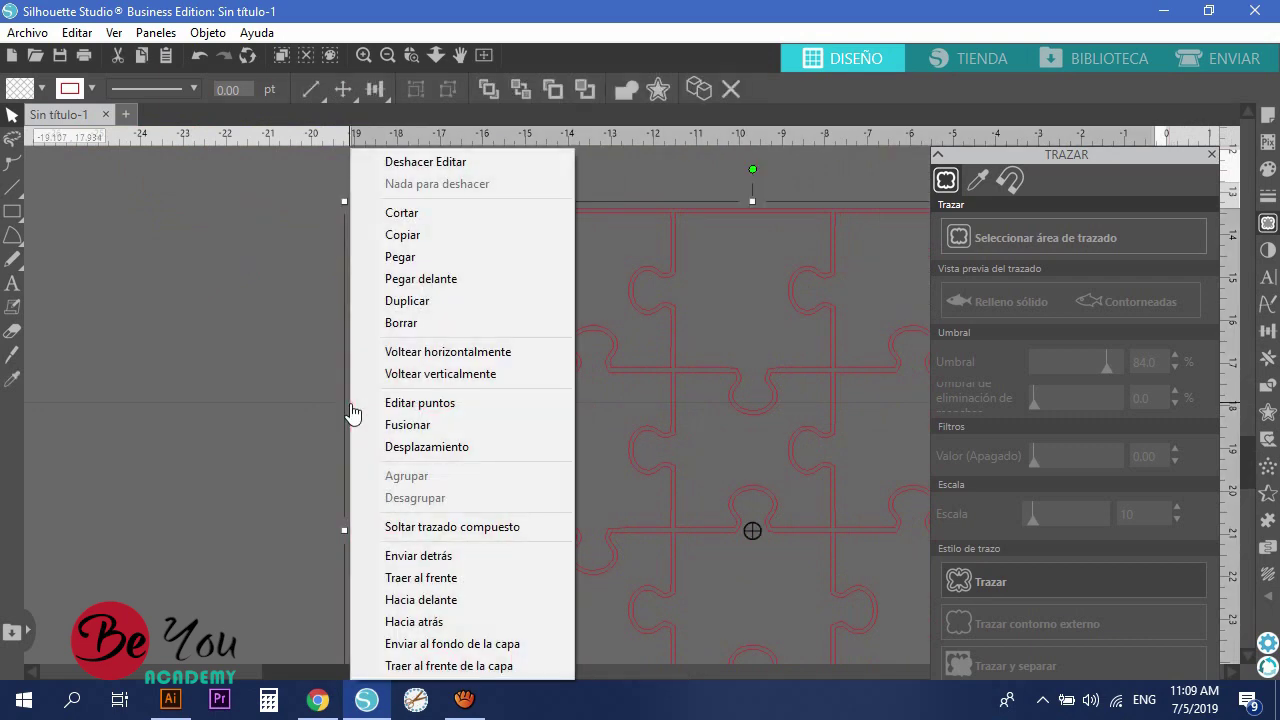
click(423, 529)
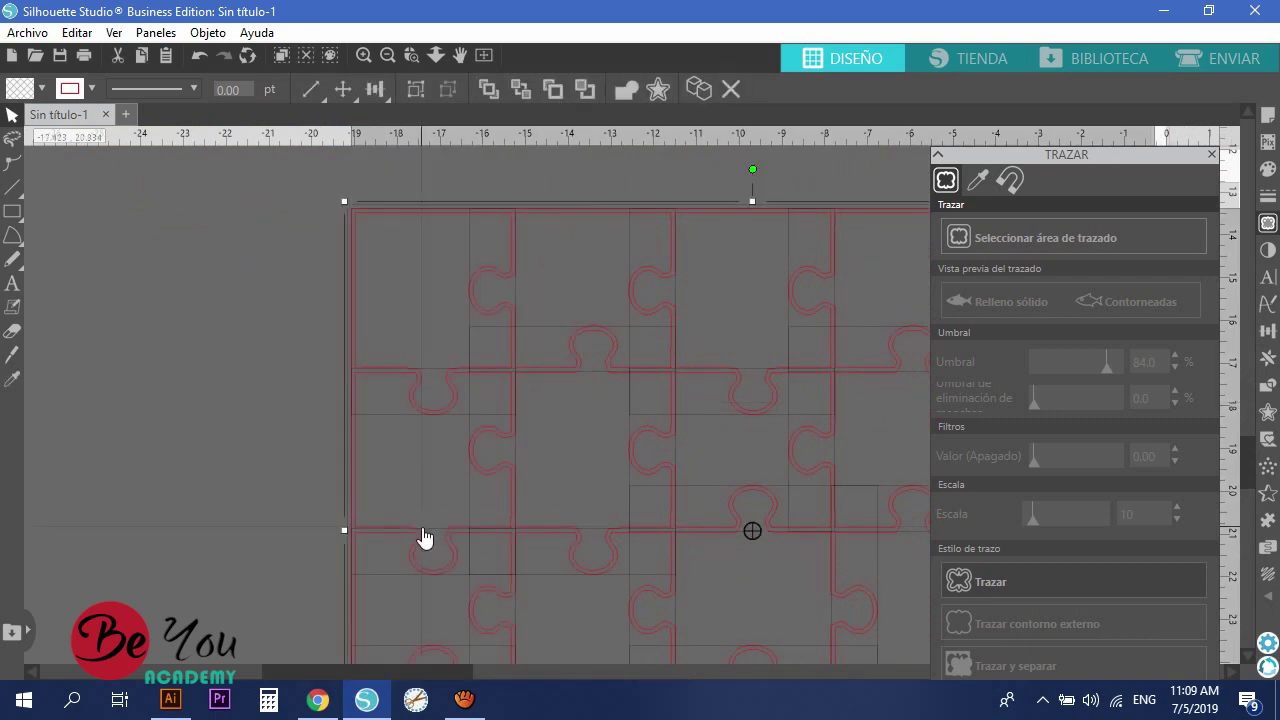
Move the outer frame rectangle off the traced puzzle and delete it
scroll(657, 500, down, 3)
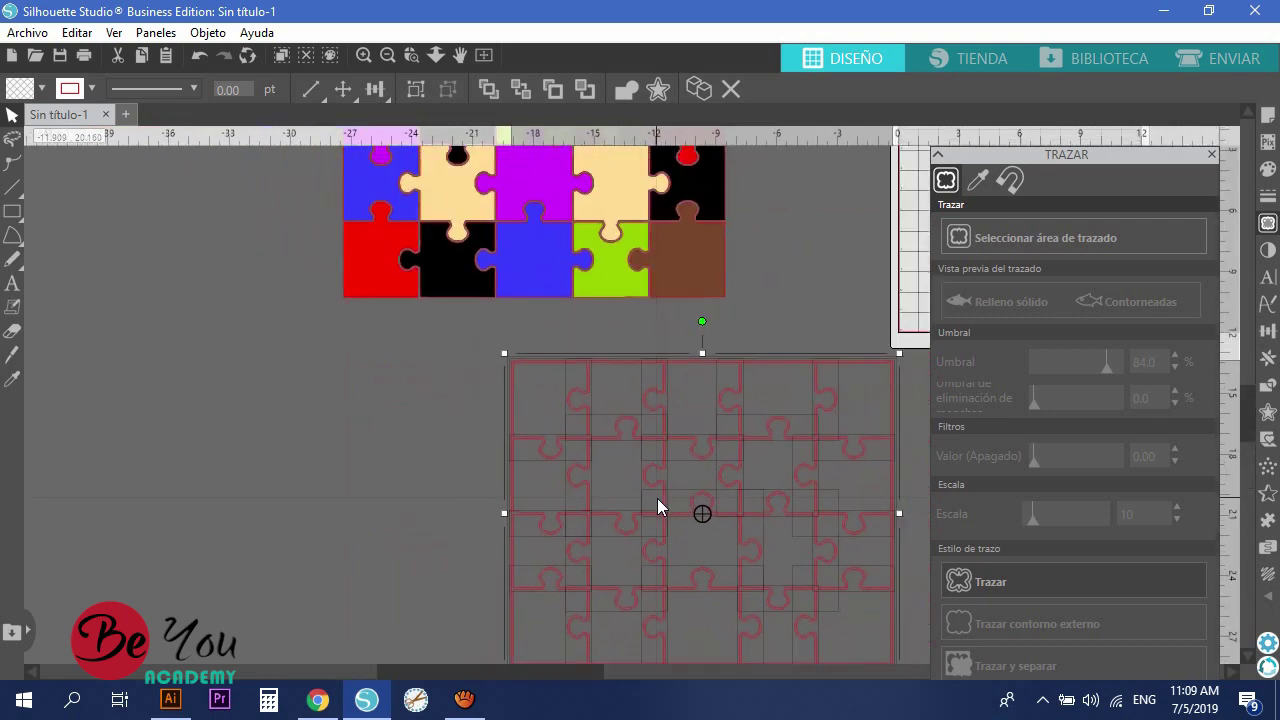
scroll(530, 394, down, 1)
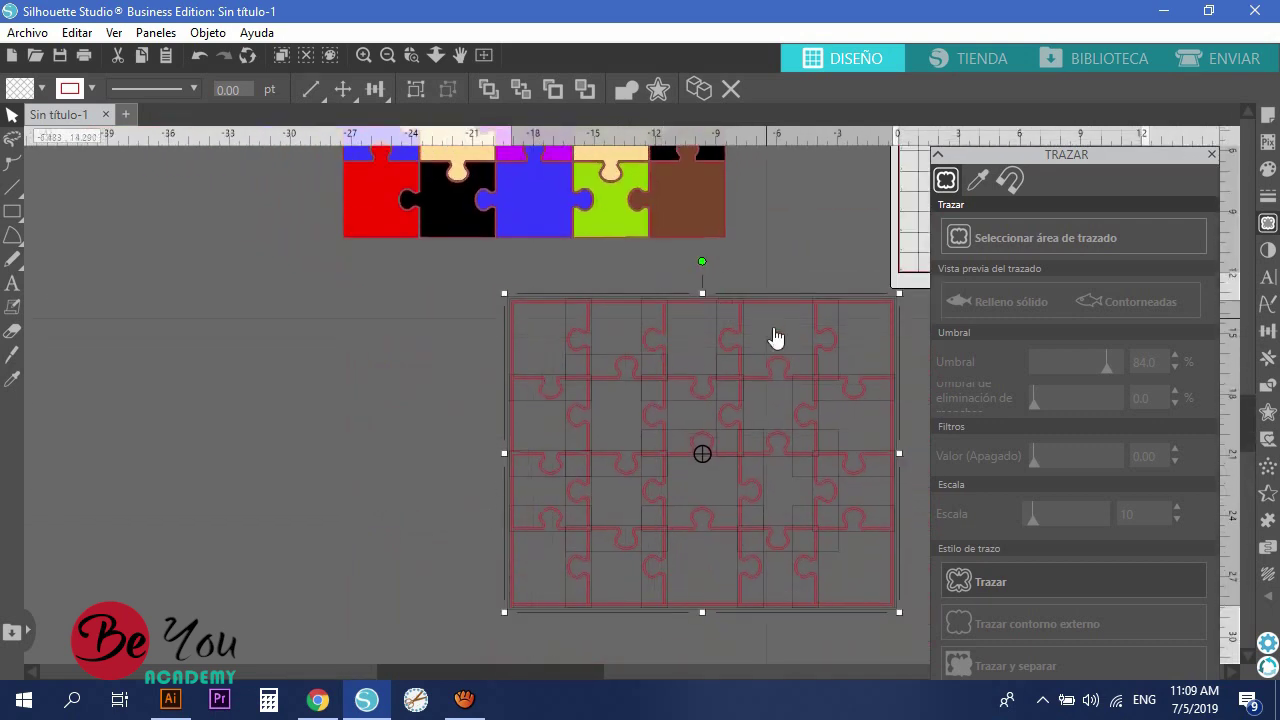
scroll(504, 510, up, 1)
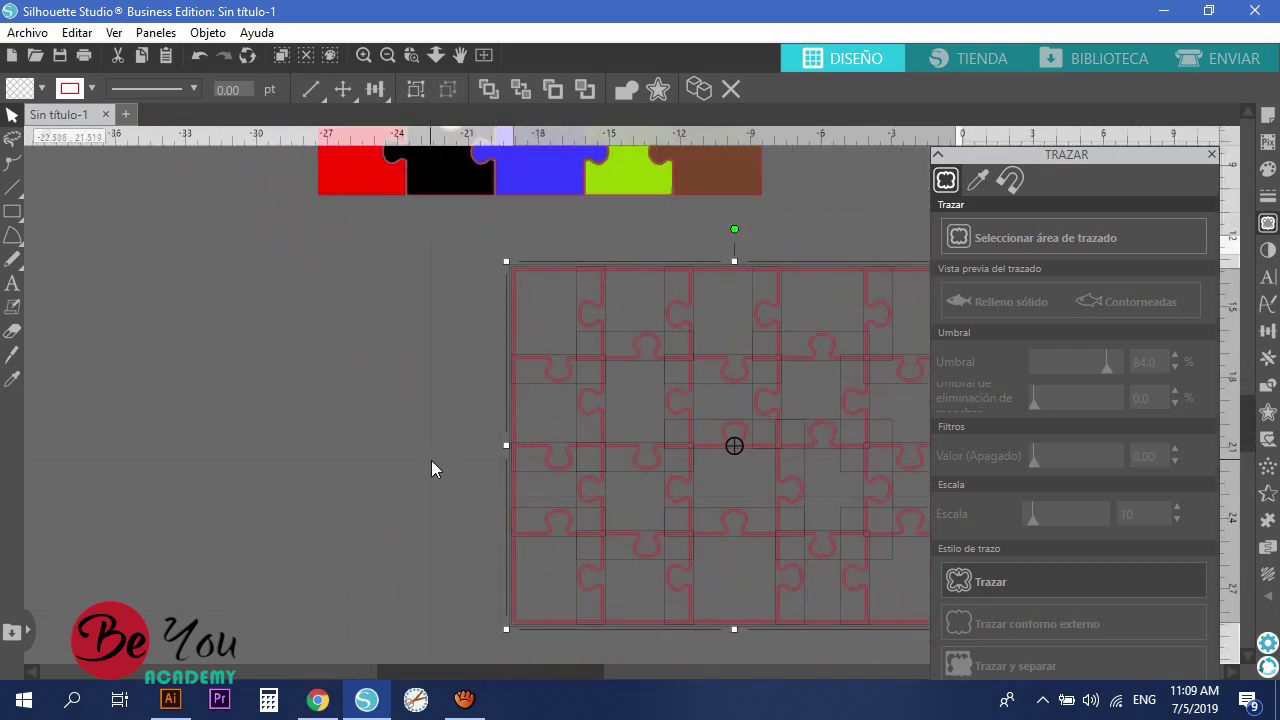
click(431, 466)
drag(514, 490, 346, 490)
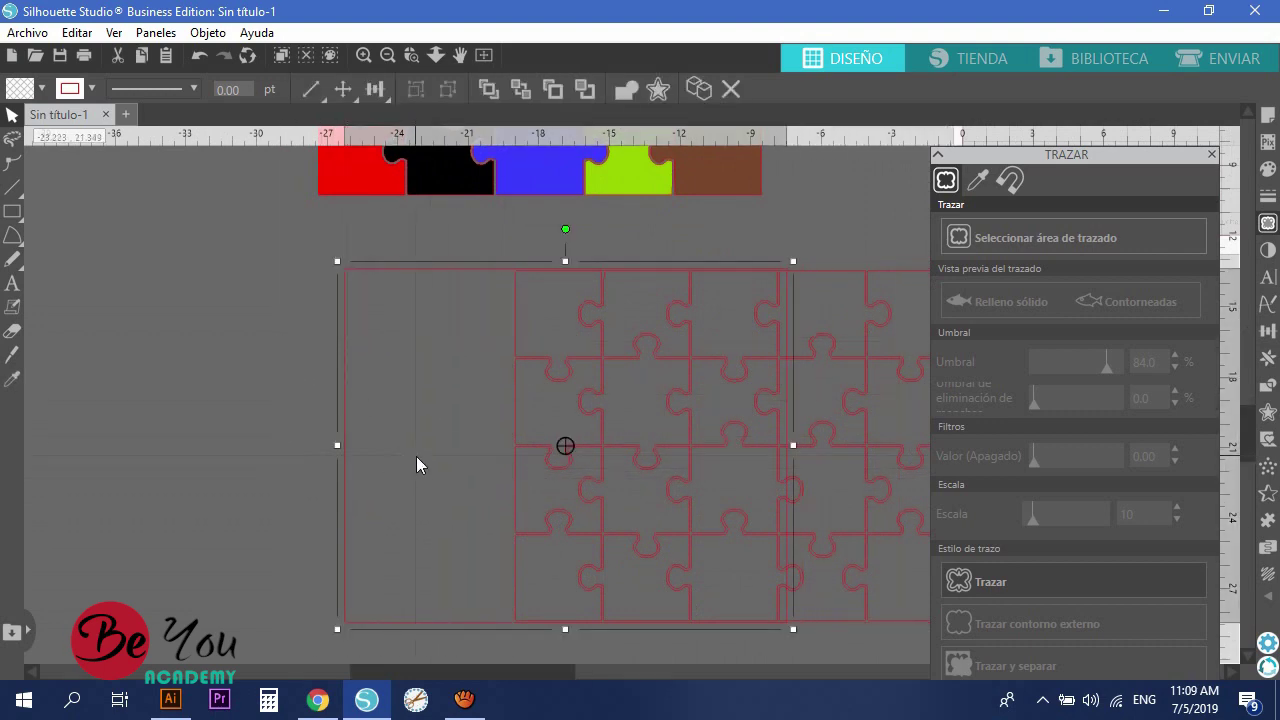
mouse_move(345, 377)
mouse_down()
mouse_move(101, 392)
mouse_move(135, 377)
mouse_up()
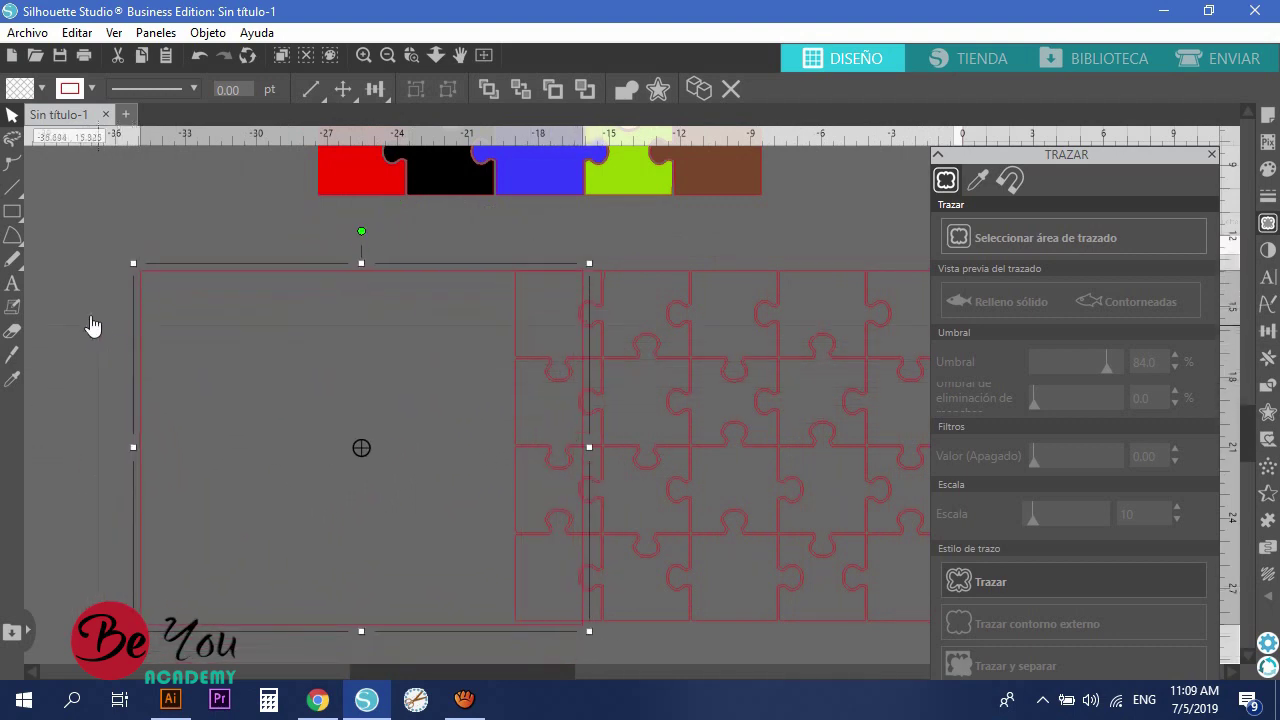
key(Delete)
Fill the first piece of the traced puzzle's top row with orange and the second with light purple
scroll(520, 457, down, 2)
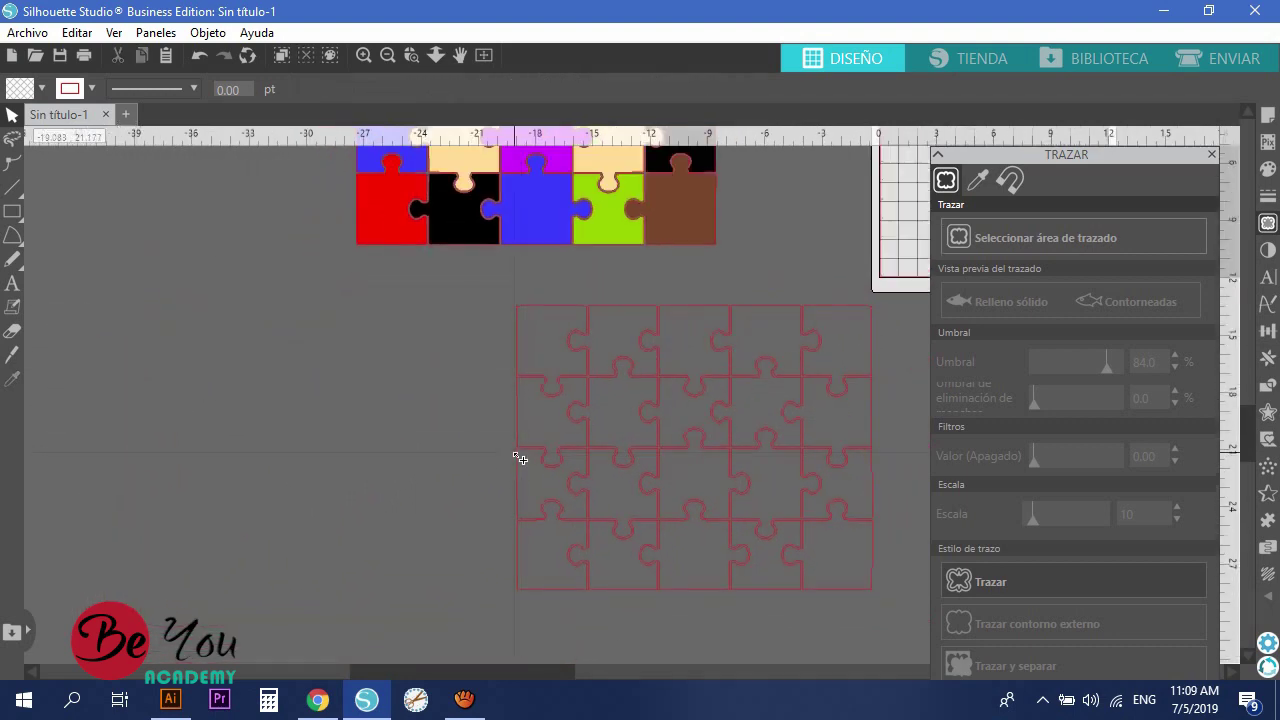
scroll(852, 421, up, 3)
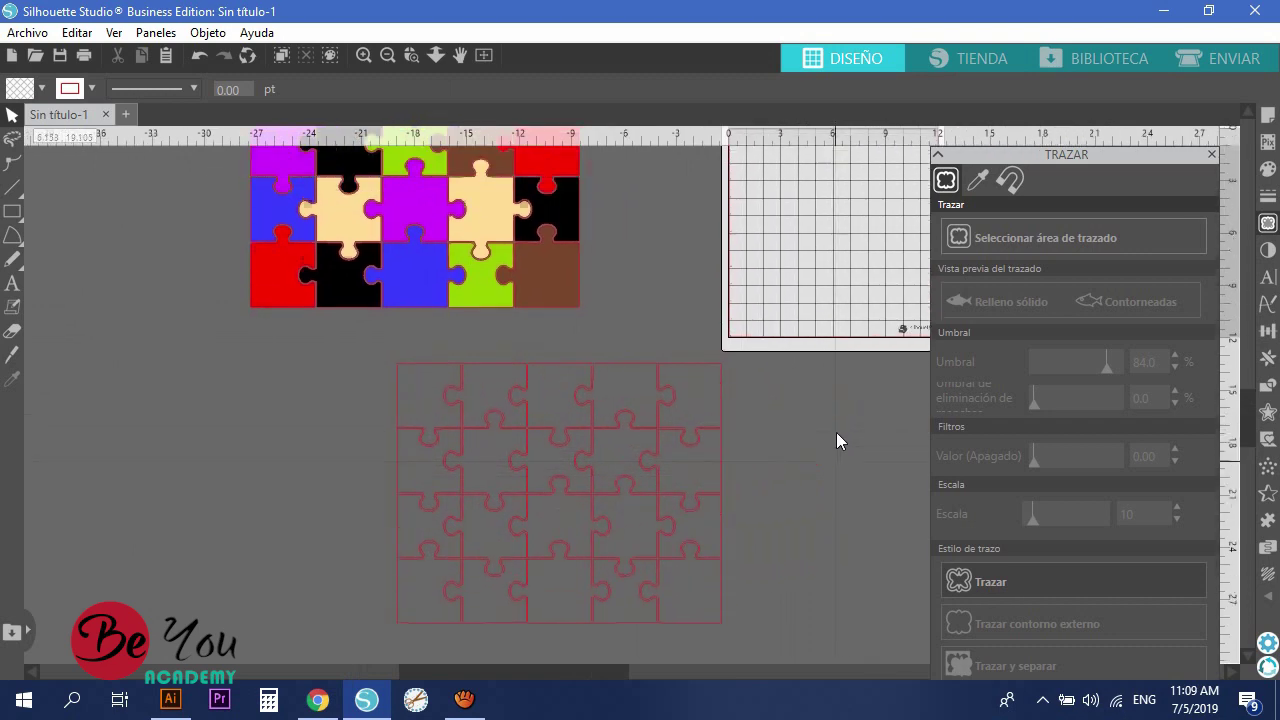
scroll(793, 496, down, 1)
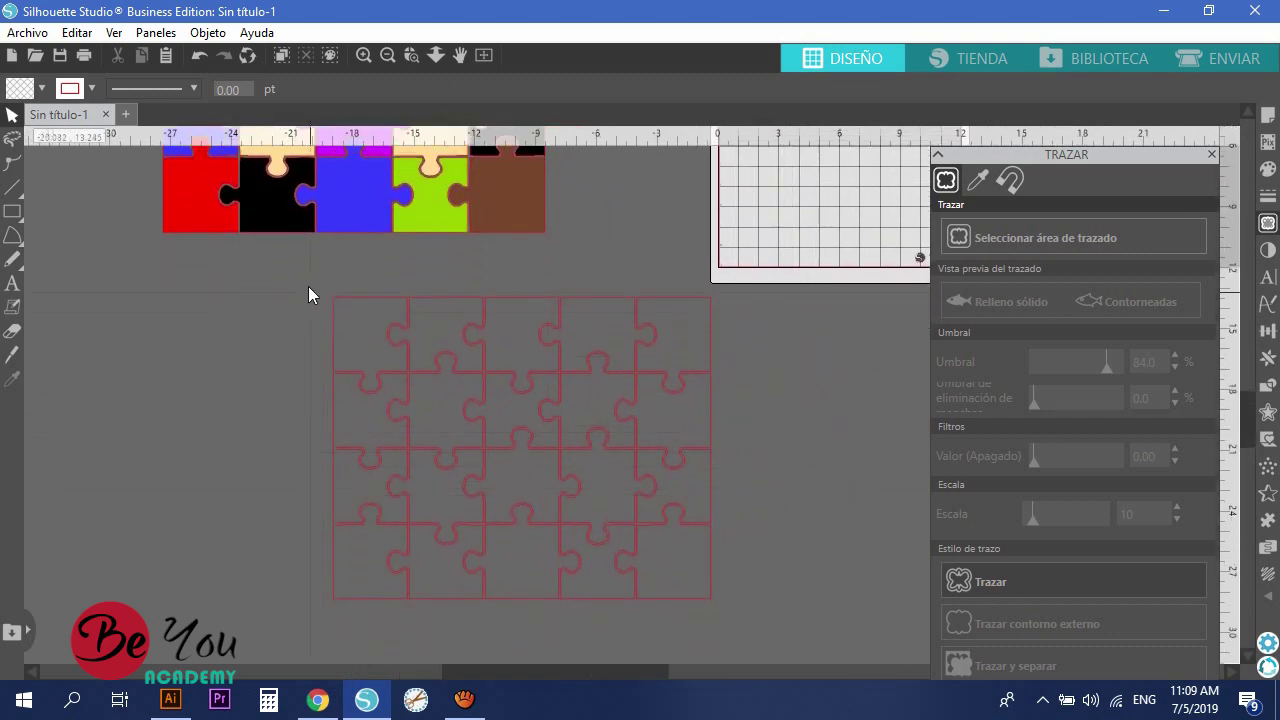
click(367, 330)
click(42, 90)
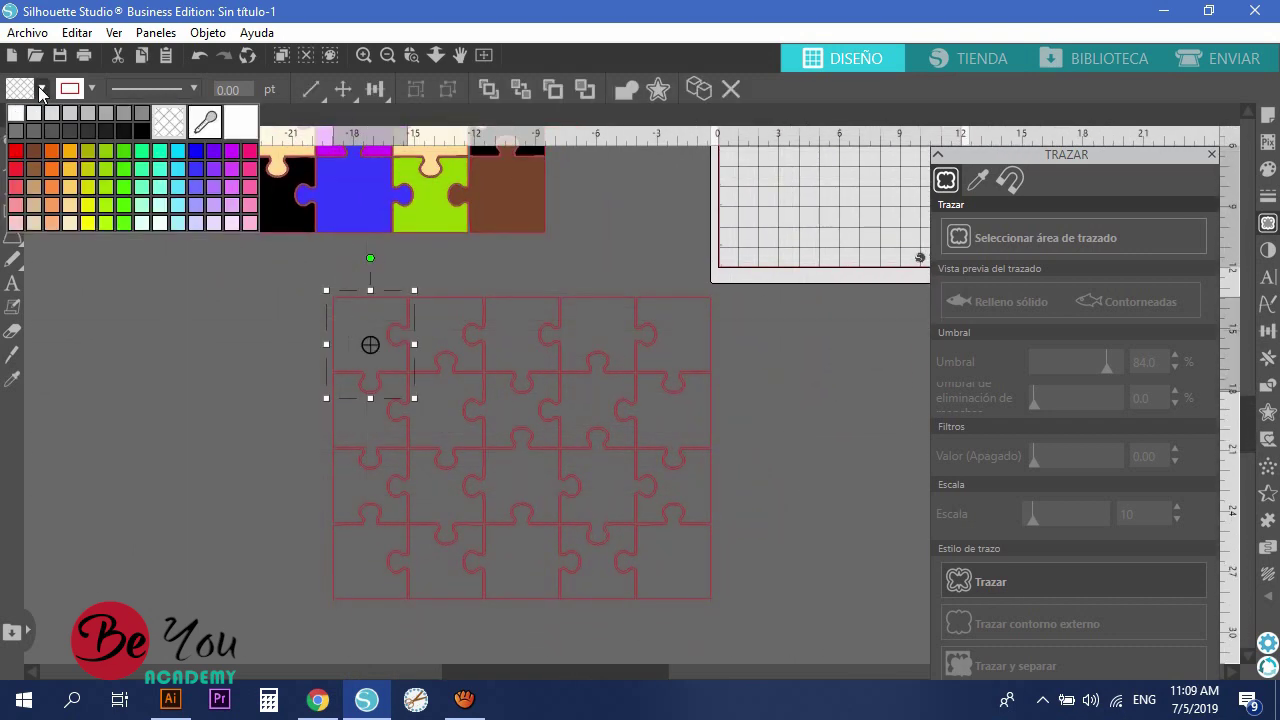
click(70, 155)
click(438, 333)
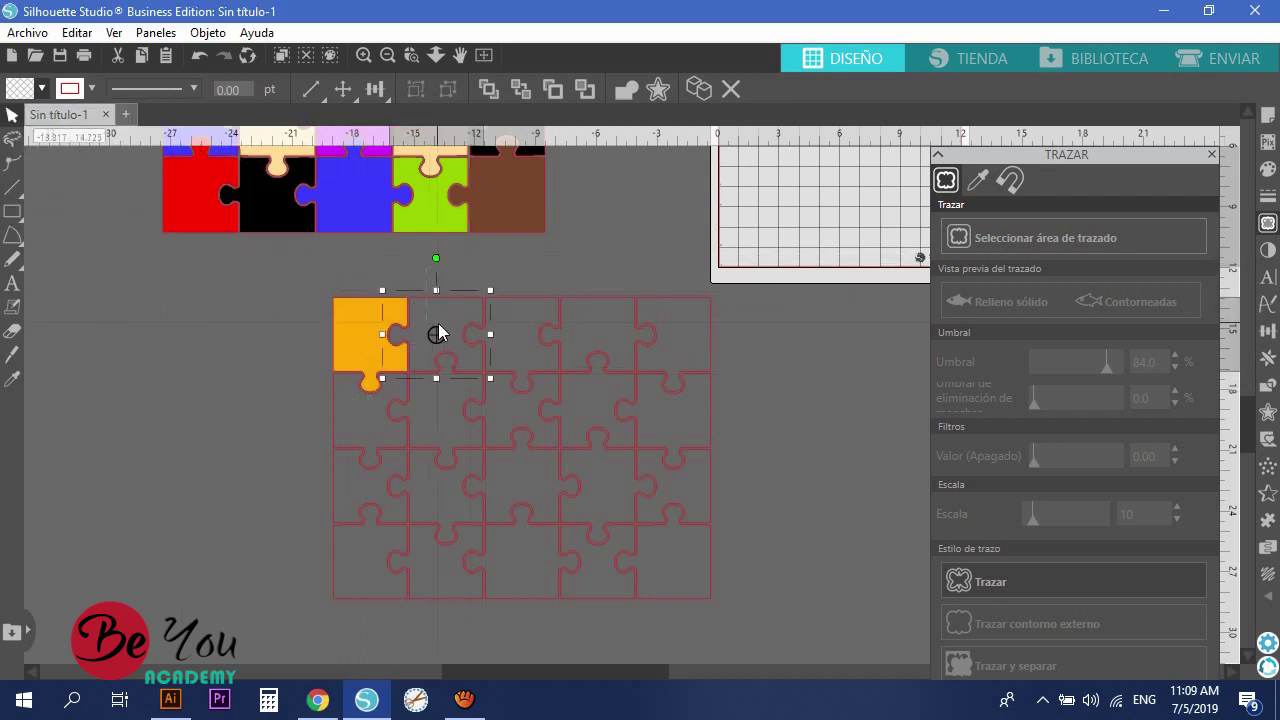
click(43, 89)
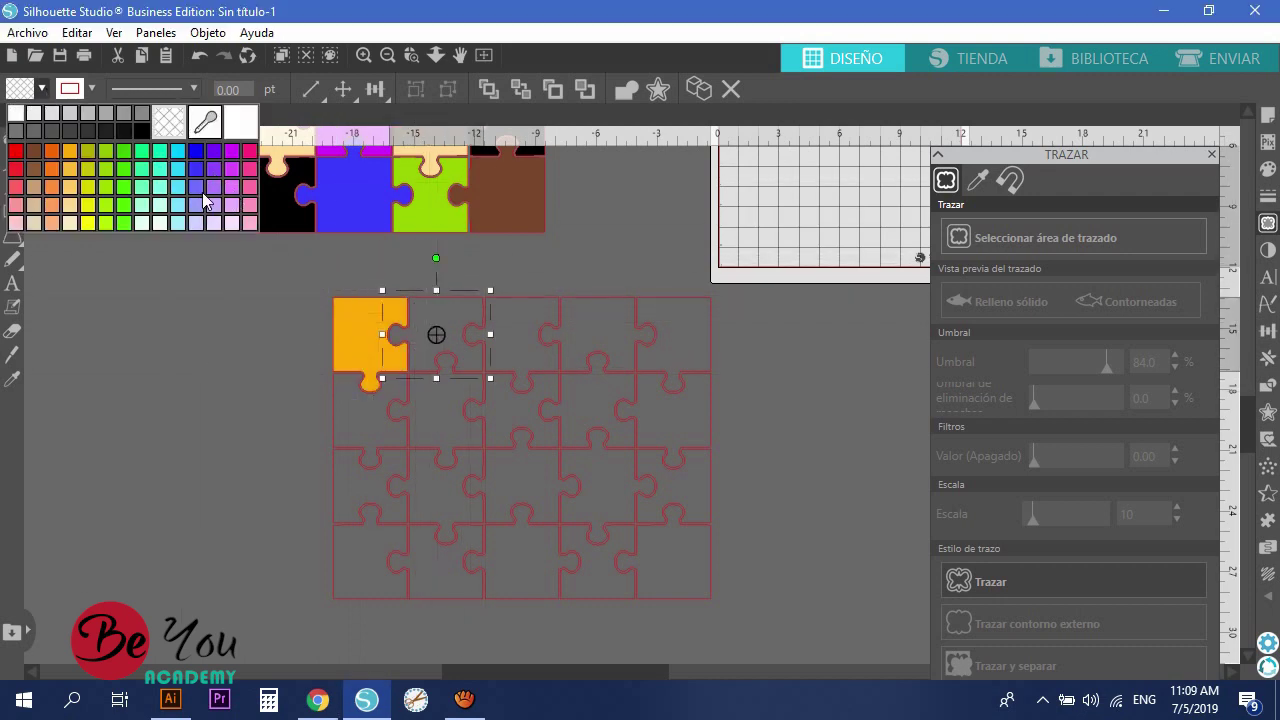
click(215, 187)
Fill the third piece of the top row with light blue and the fourth with yellow-green
click(510, 314)
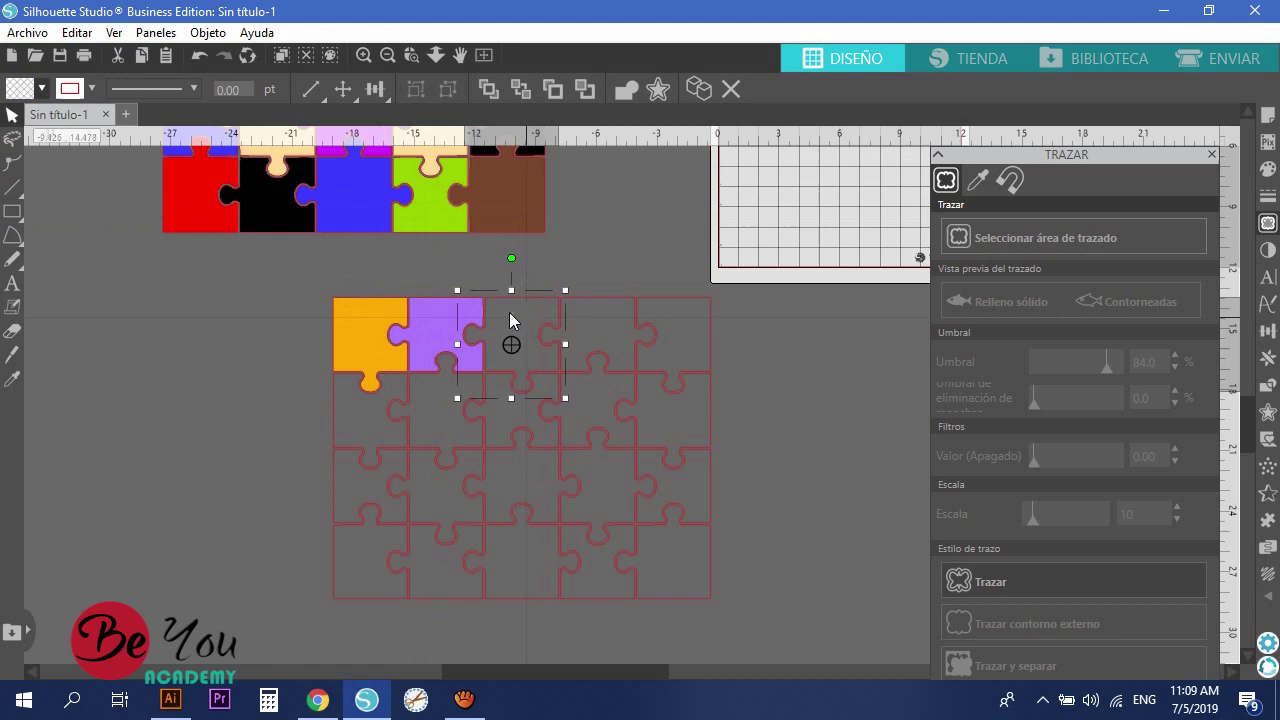
click(43, 89)
click(177, 201)
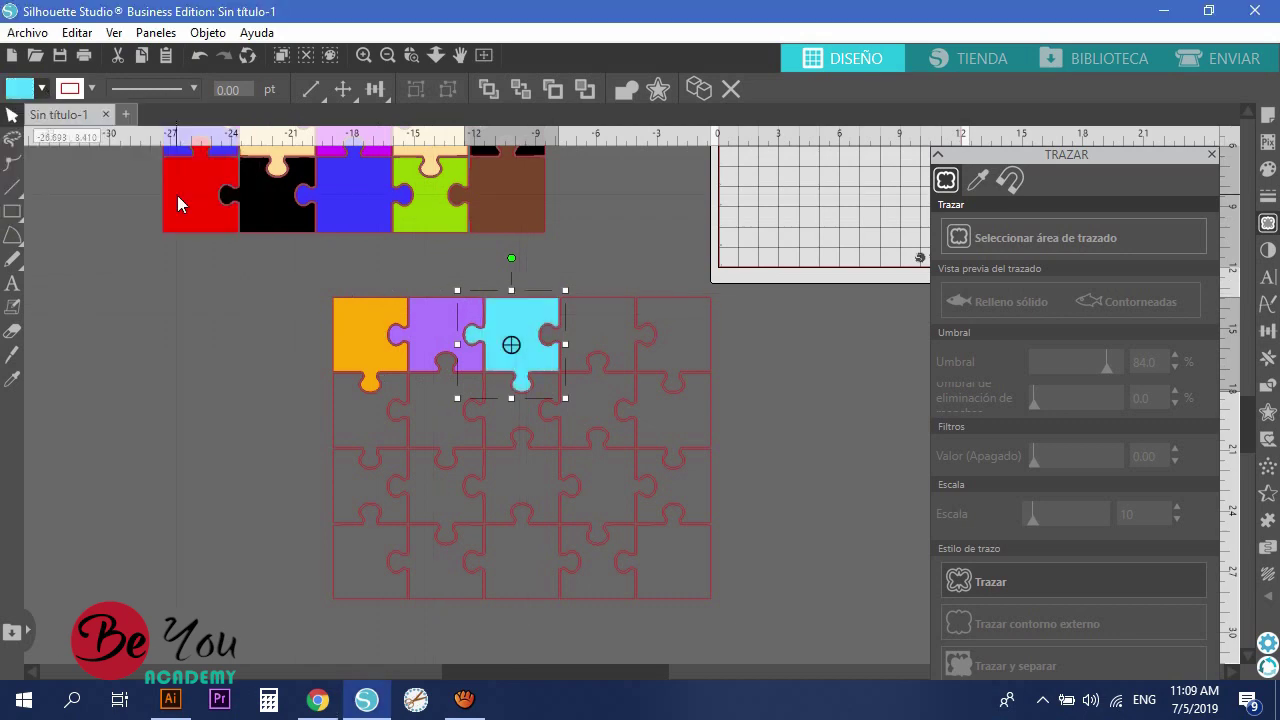
click(597, 318)
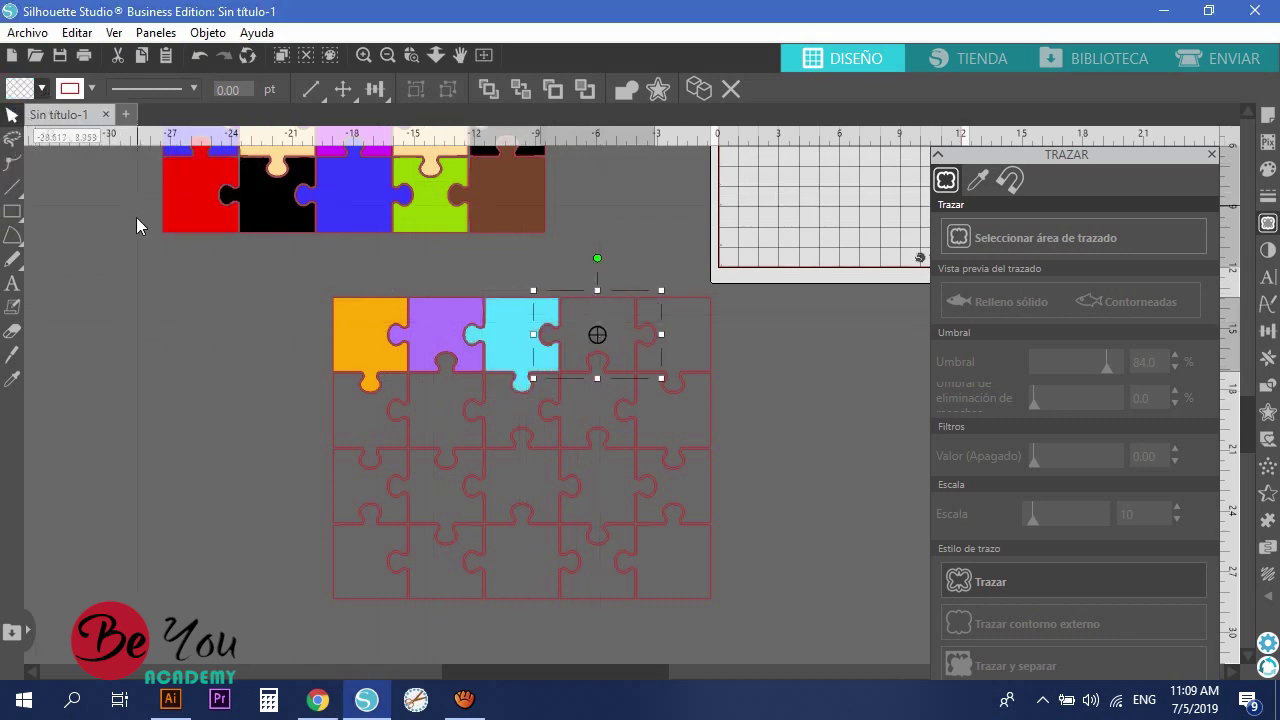
click(43, 89)
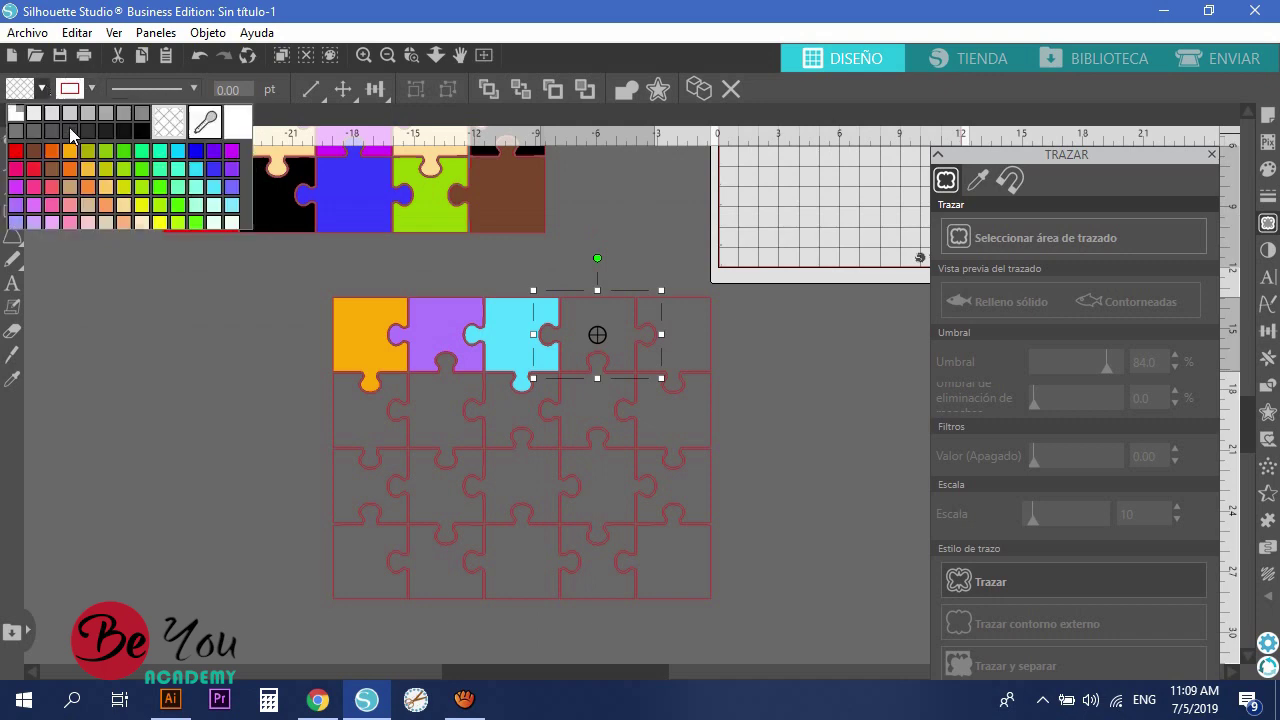
click(88, 197)
click(600, 273)
Fill the last piece of the top row with yellow and the first piece of the second row with turquoise
click(687, 316)
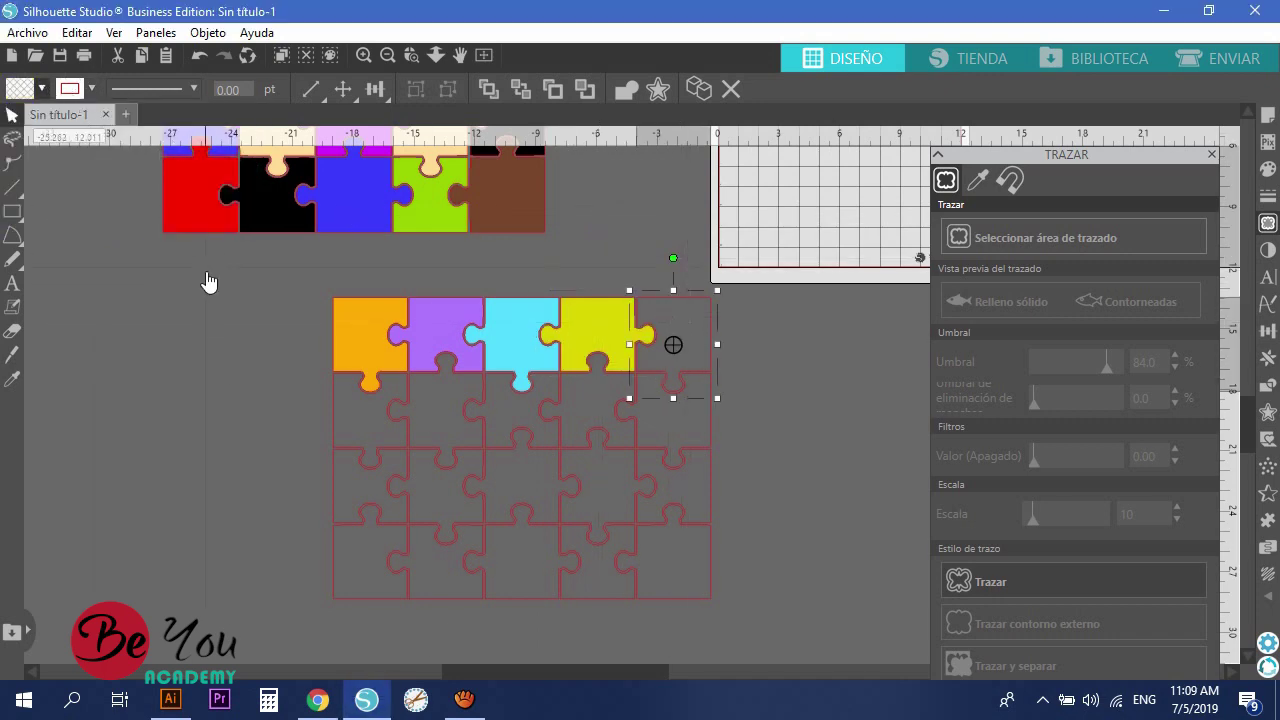
click(42, 89)
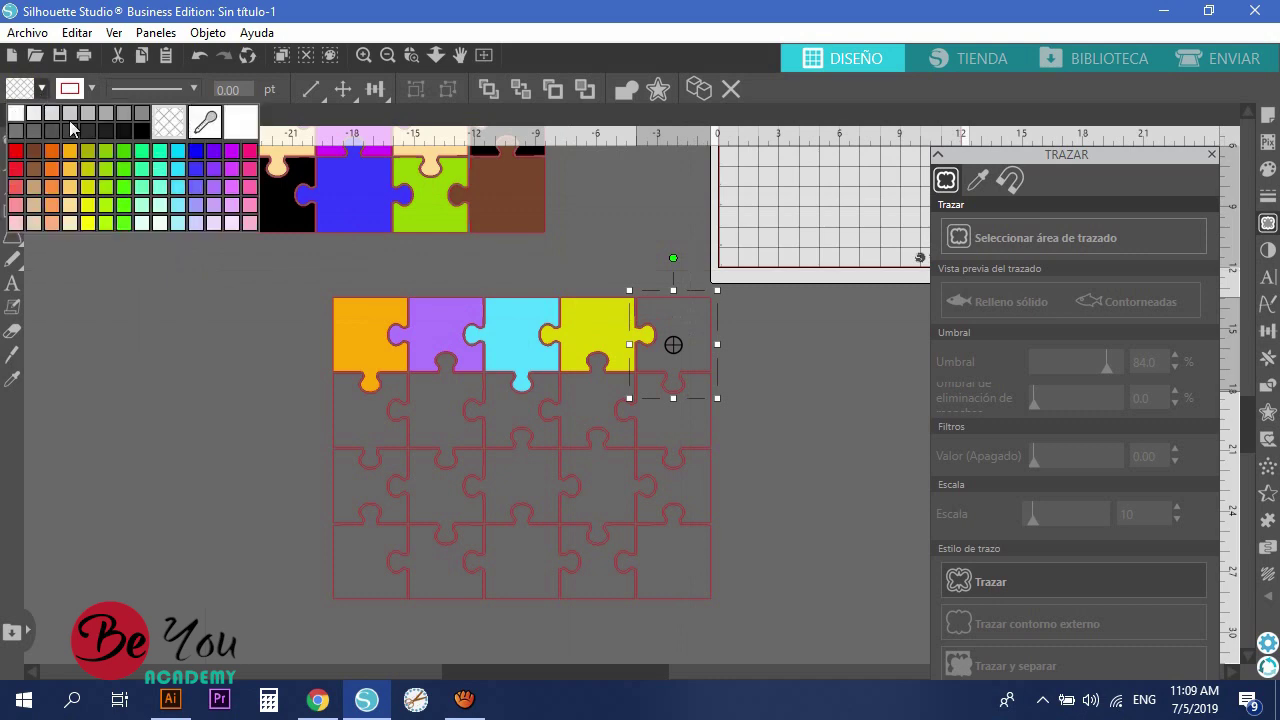
click(86, 219)
click(203, 366)
scroll(316, 331, down, 1)
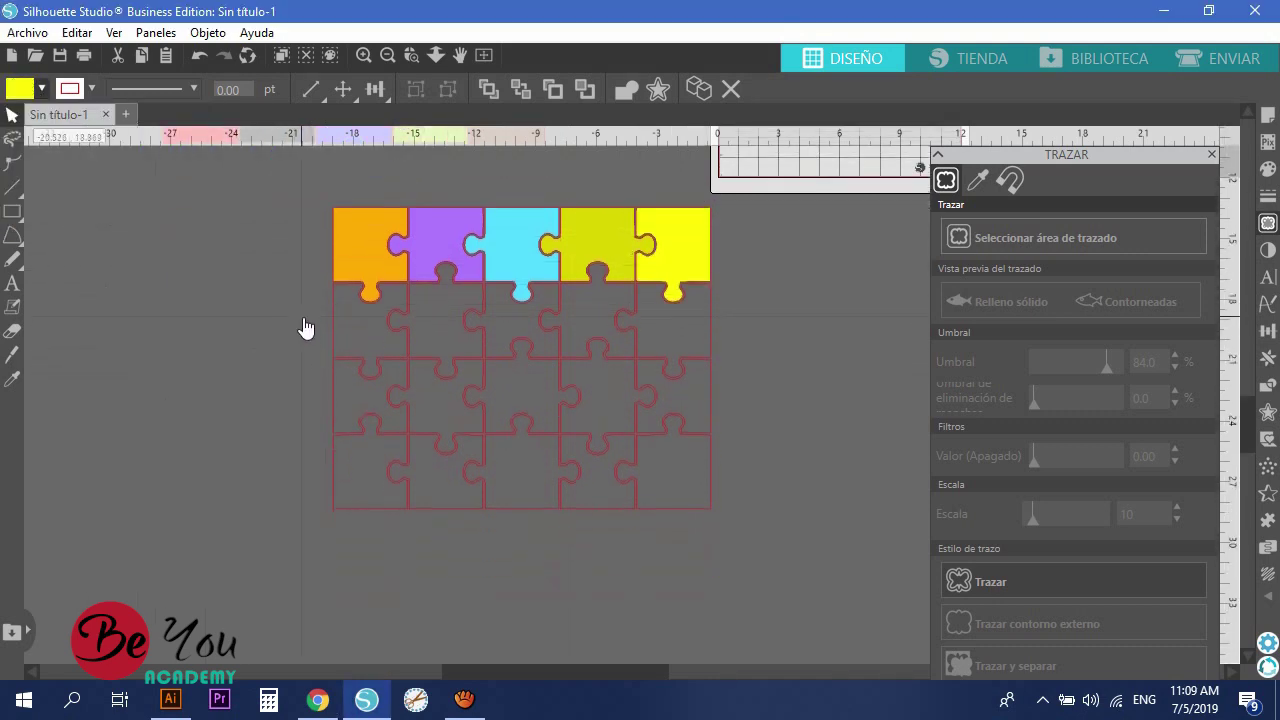
click(333, 330)
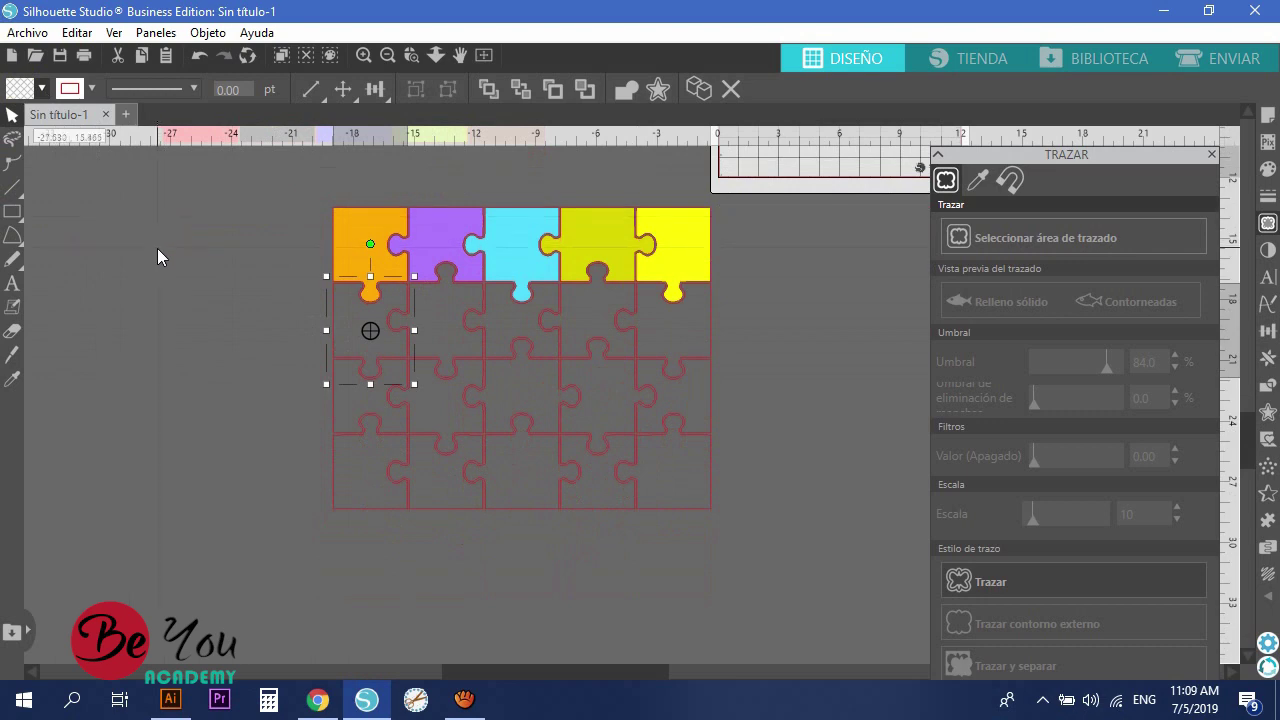
click(43, 89)
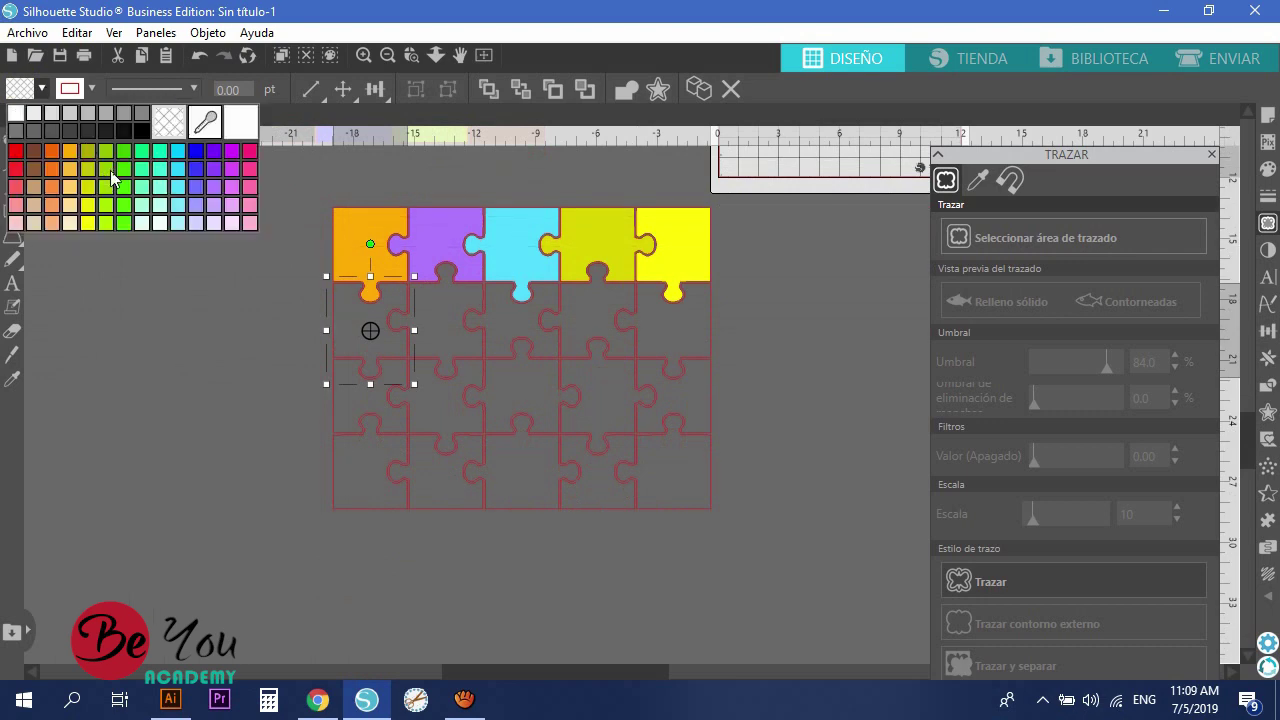
click(141, 168)
click(274, 383)
Scale down the partly coloured traced puzzle and place it on the cutting mat
scroll(309, 361, down, 2)
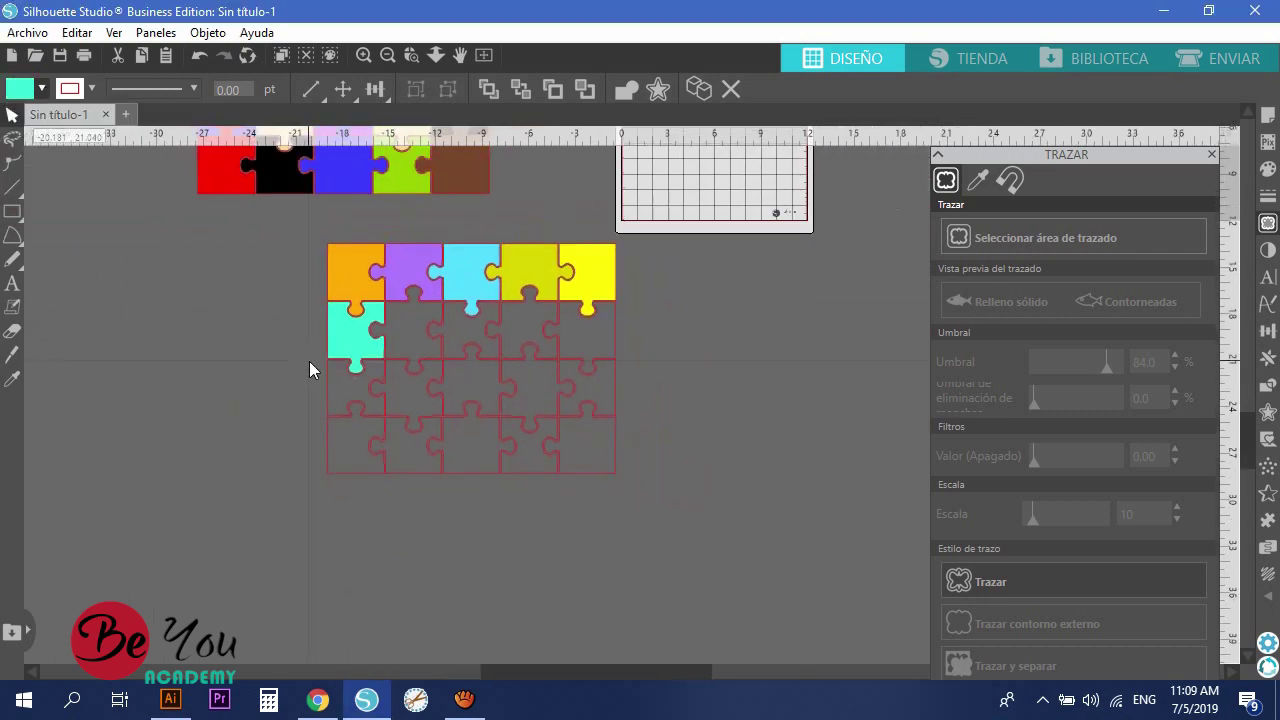
scroll(302, 357, down, 2)
drag(277, 263, 636, 235)
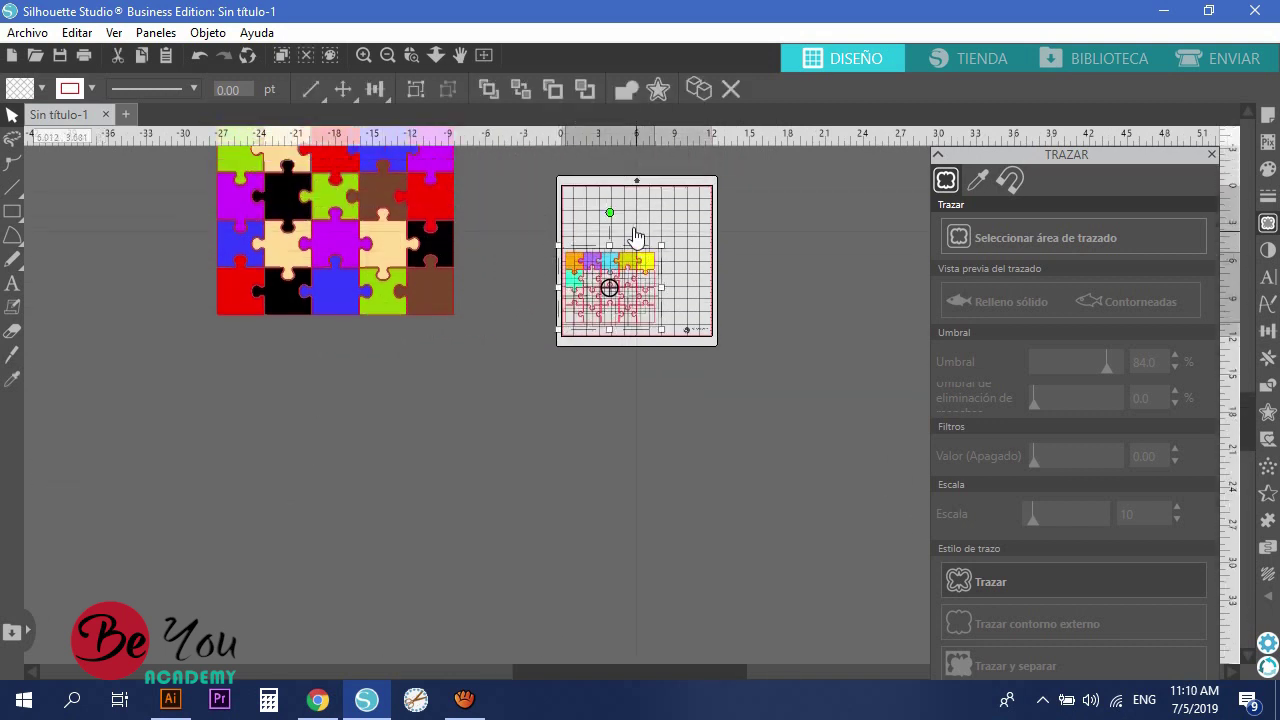
Clear the traced puzzle from the mat and scale the fully coloured puzzle down beside it
scroll(632, 260, up, 1)
drag(629, 293, 209, 177)
drag(300, 240, 508, 308)
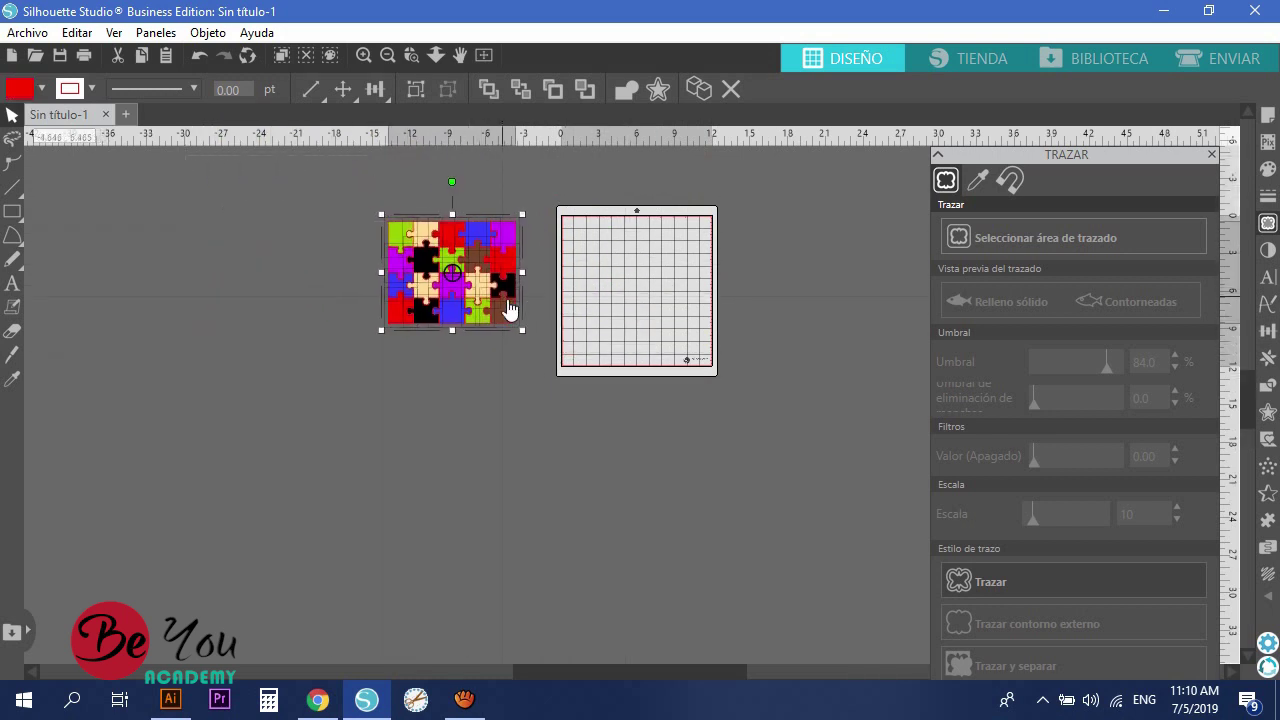
Switch to the Enviar cutting setup and move two cream pieces from the coloured puzzle onto the cutting mat
click(1226, 58)
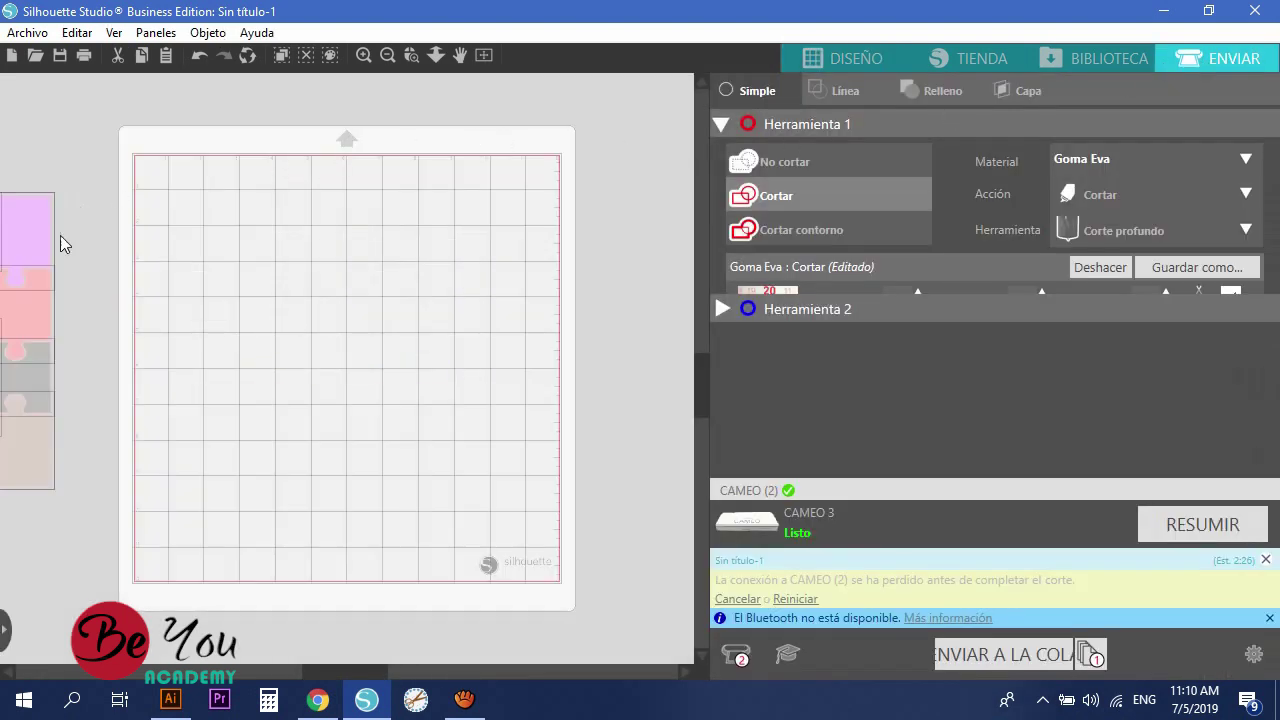
scroll(173, 356, down, 2)
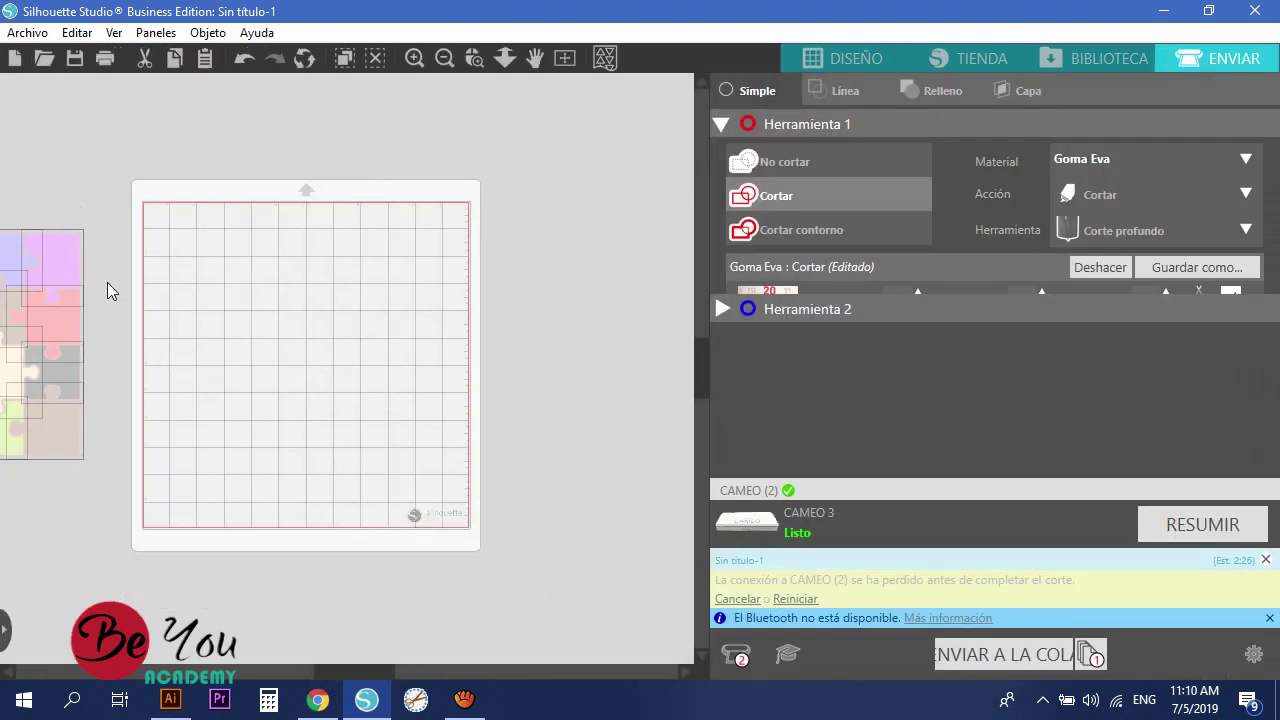
scroll(177, 409, down, 1)
drag(364, 676, 322, 677)
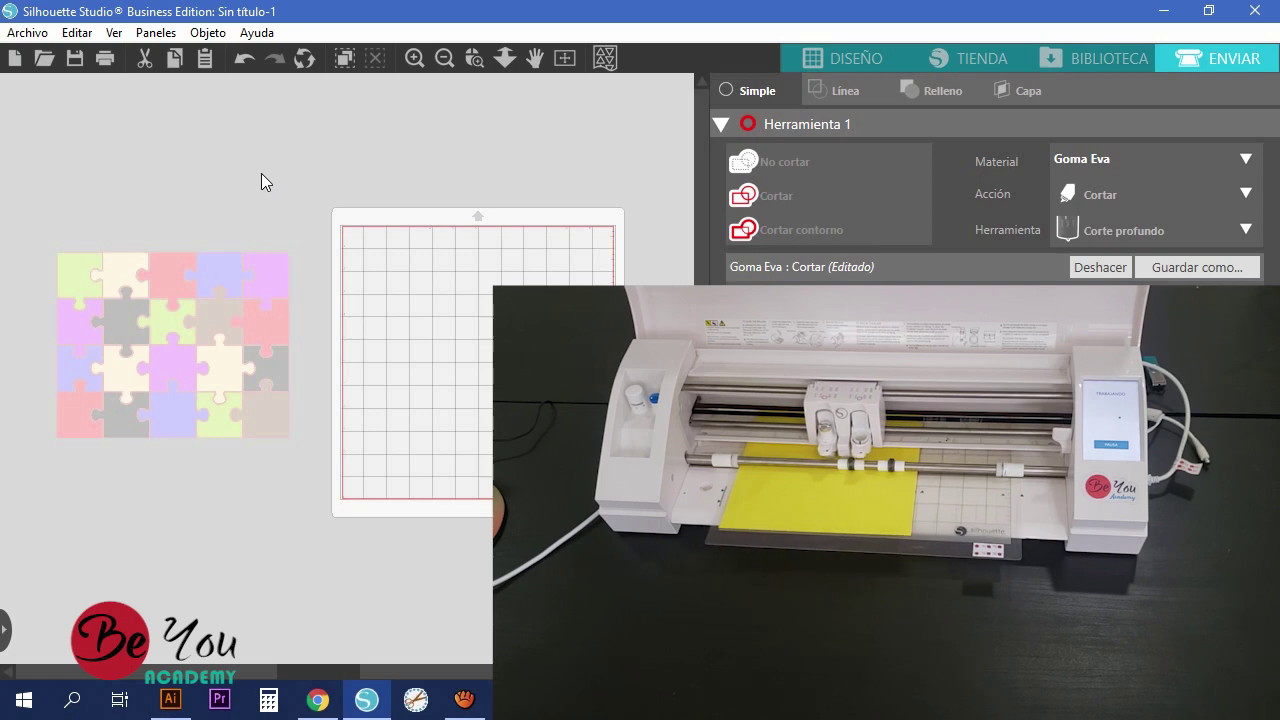
drag(110, 272, 329, 281)
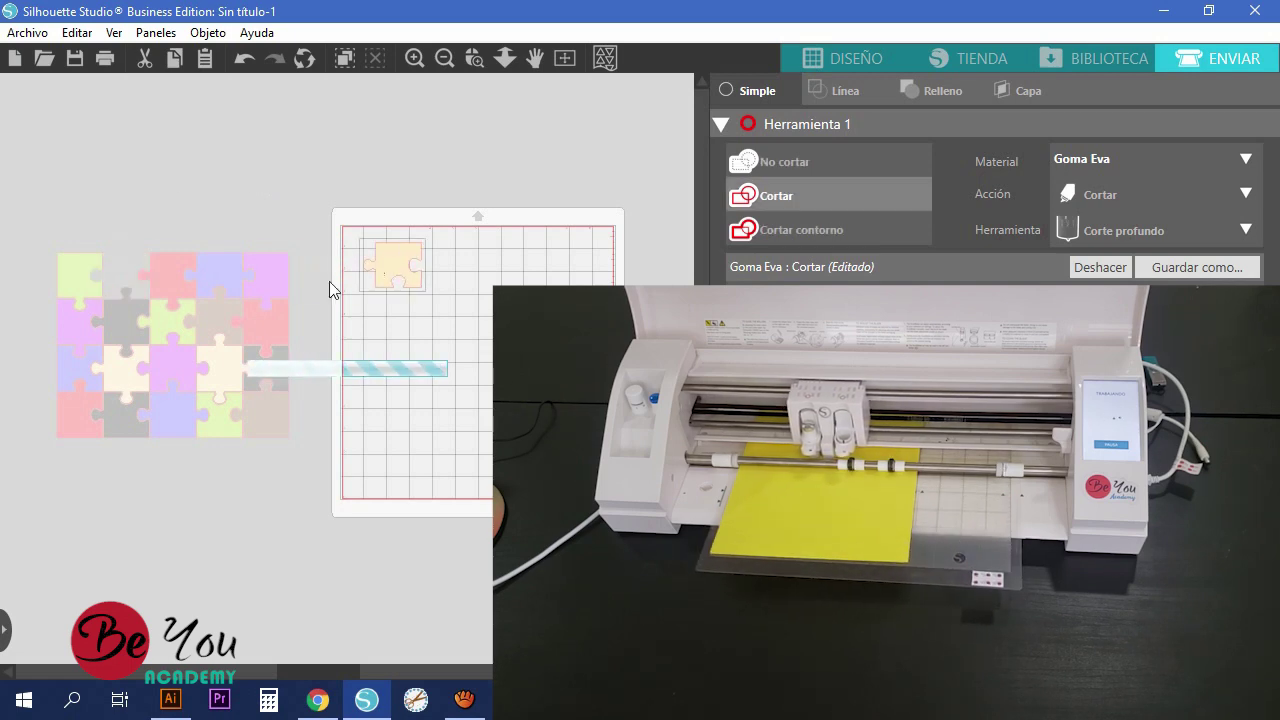
drag(131, 377, 416, 352)
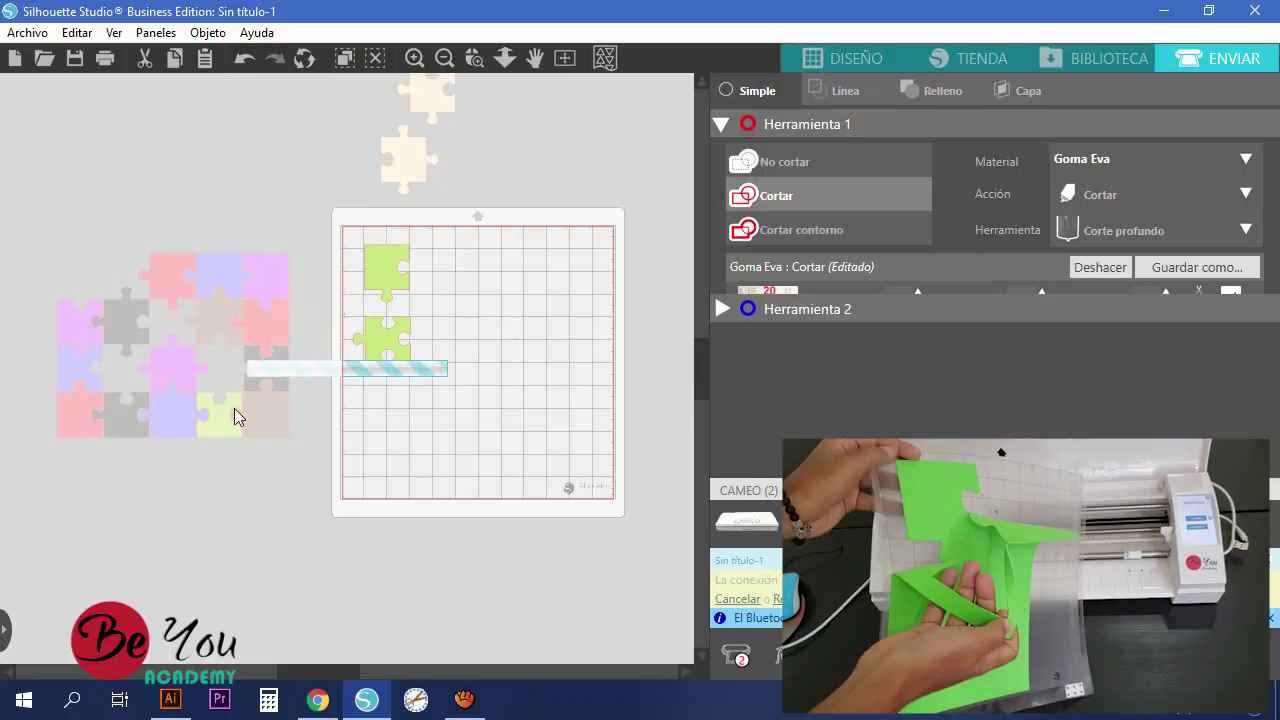
Move the green pieces off the mat to the area above it and place the three red pieces on the mat
drag(428, 420, 552, 131)
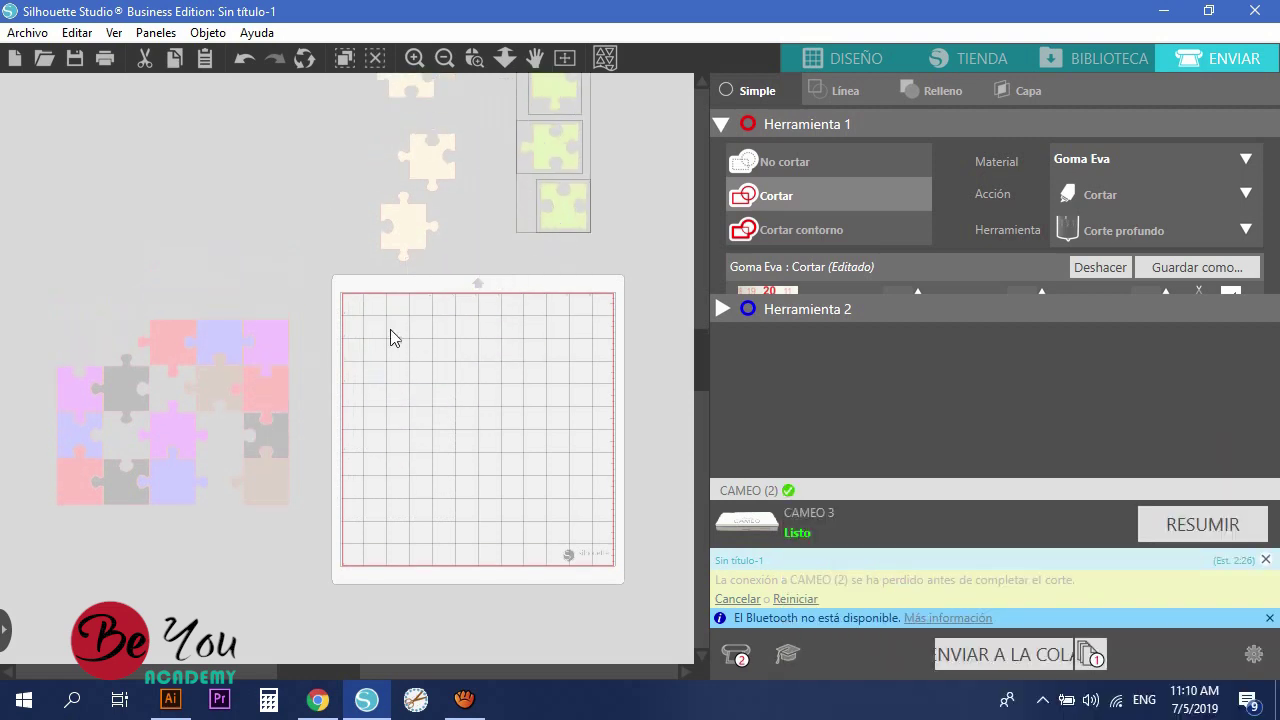
click(226, 254)
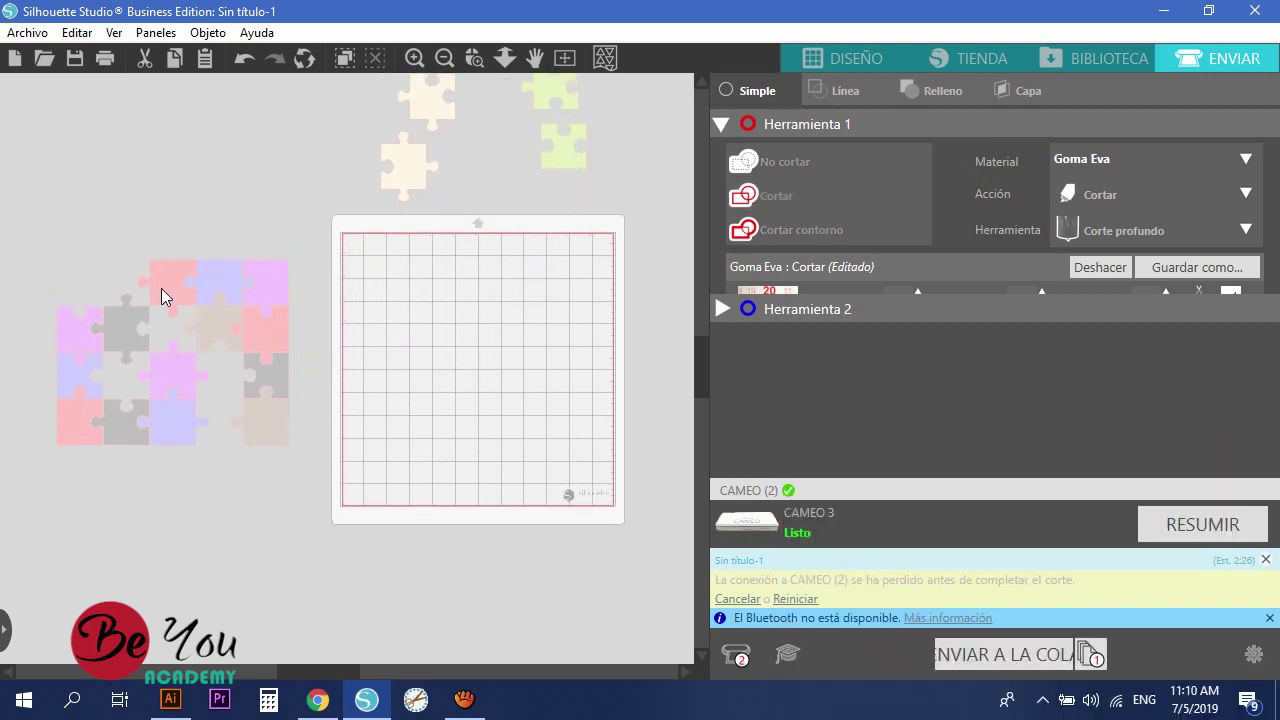
drag(161, 289, 398, 286)
drag(260, 336, 397, 346)
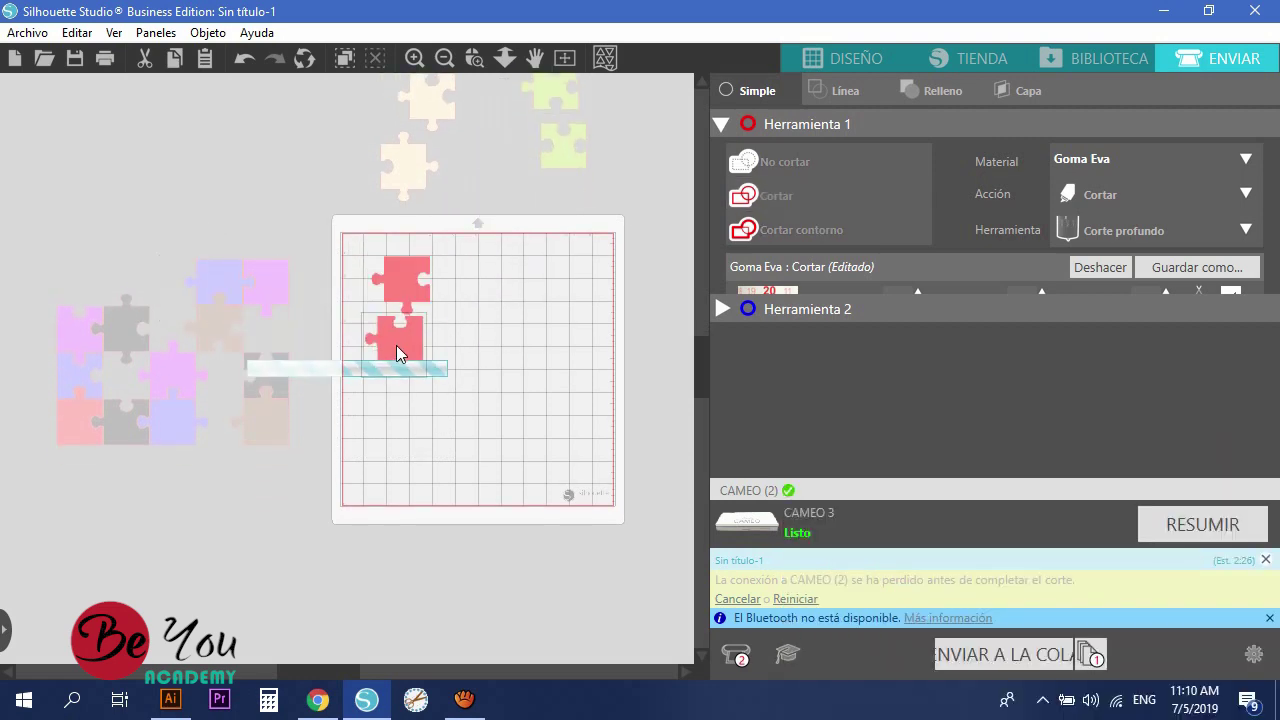
drag(80, 434, 374, 429)
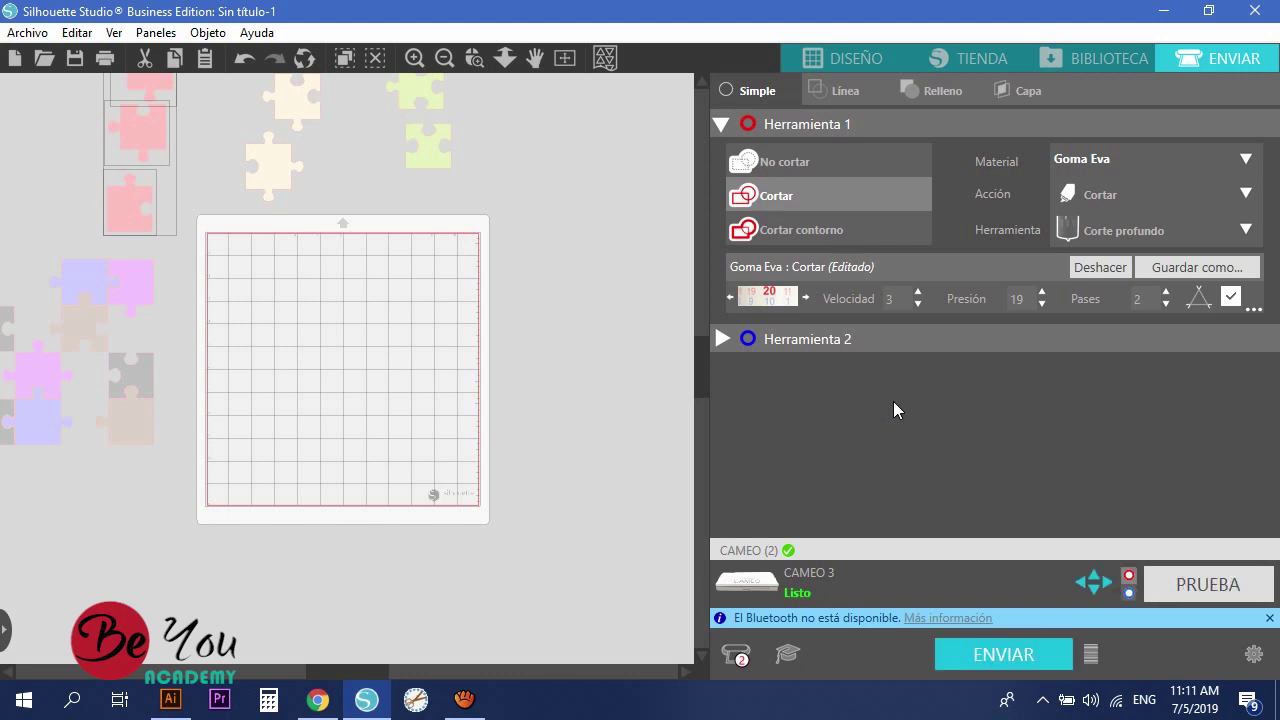
Review the material list for Herramienta 1 and point a red arrow at the blade depth setting in a screen capture
click(1111, 167)
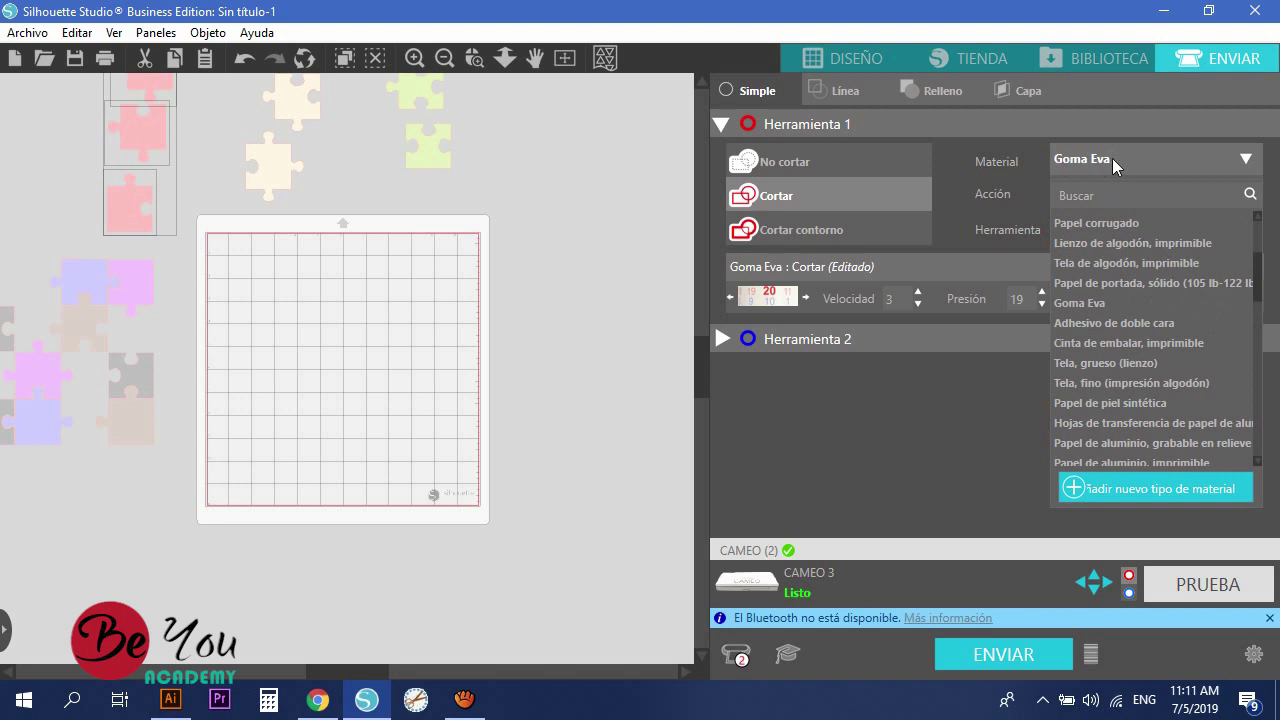
click(1108, 158)
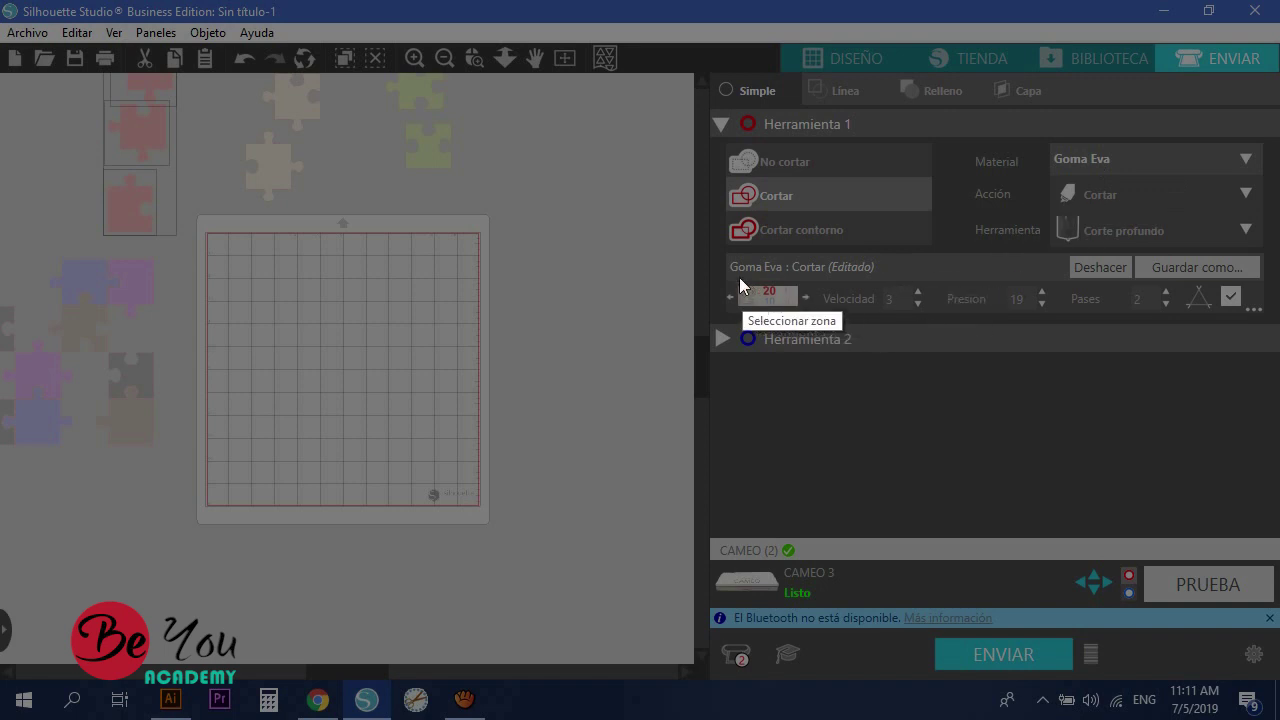
drag(714, 273, 826, 315)
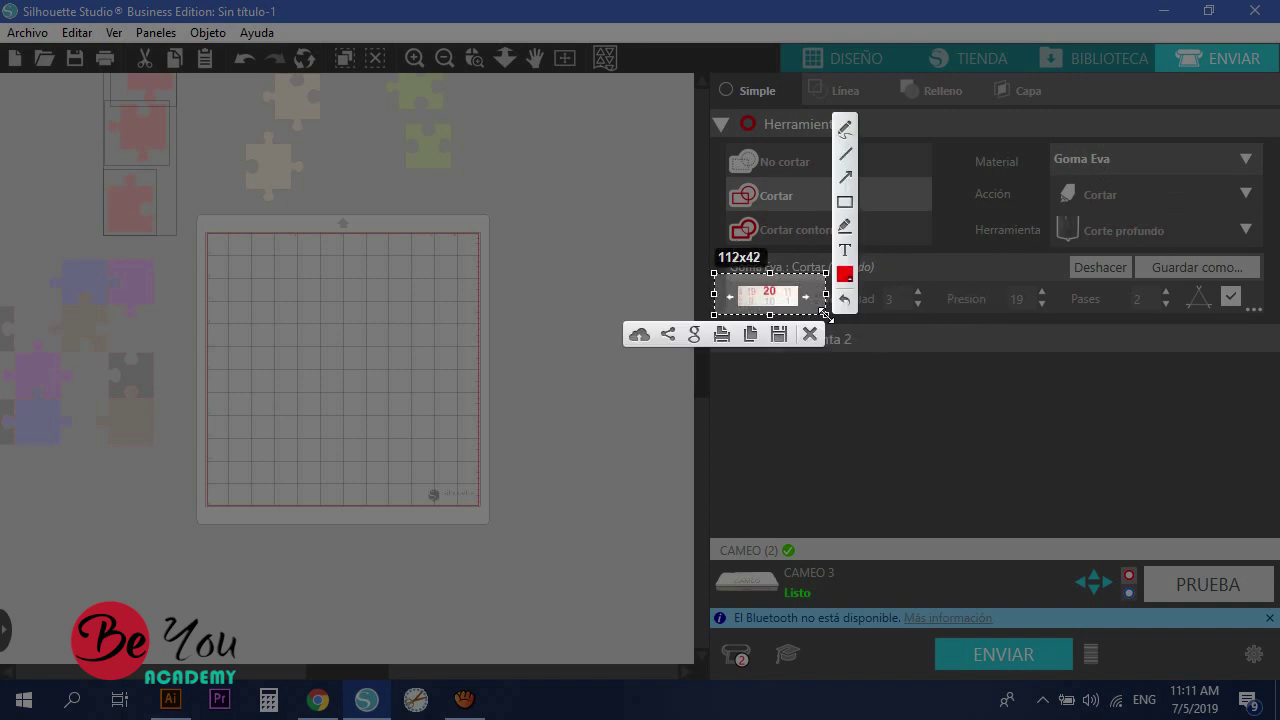
click(845, 177)
drag(833, 400, 777, 303)
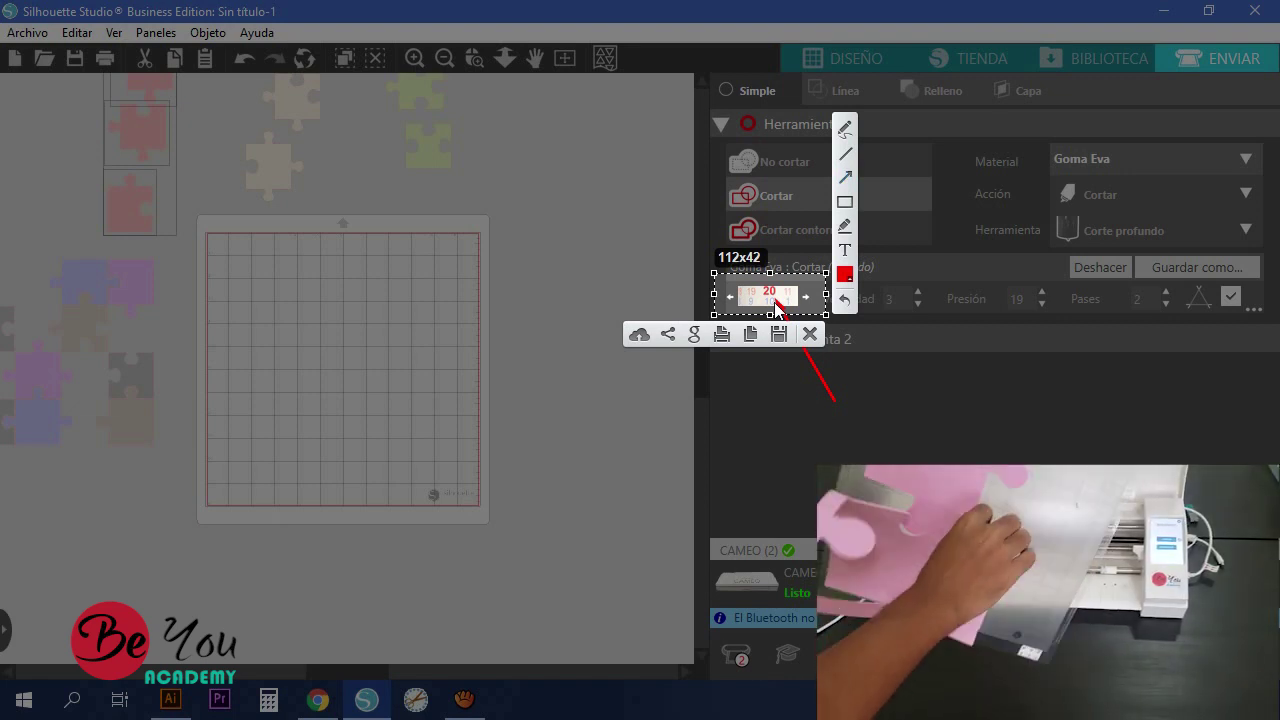
key(ctrl+c)
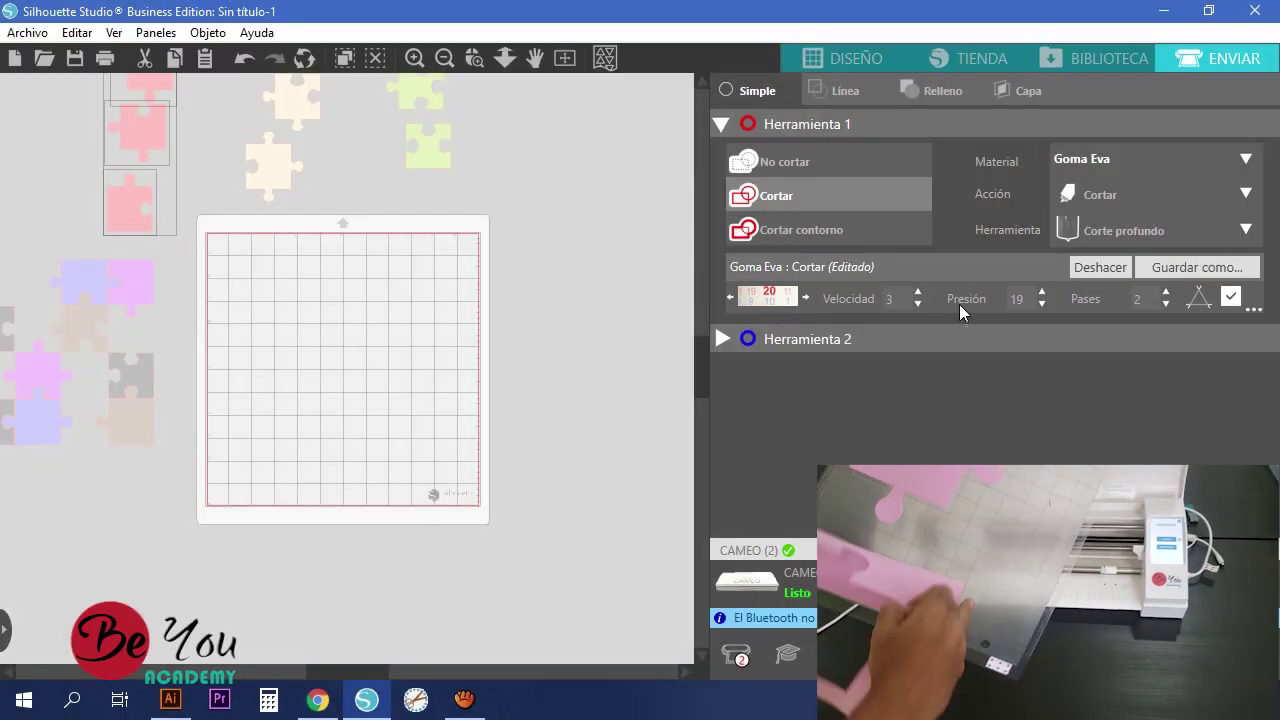
Highlight the Presión value of Herramienta 1 to review the cutting pressure for Goma Eva
double_click(1017, 299)
click(1017, 299)
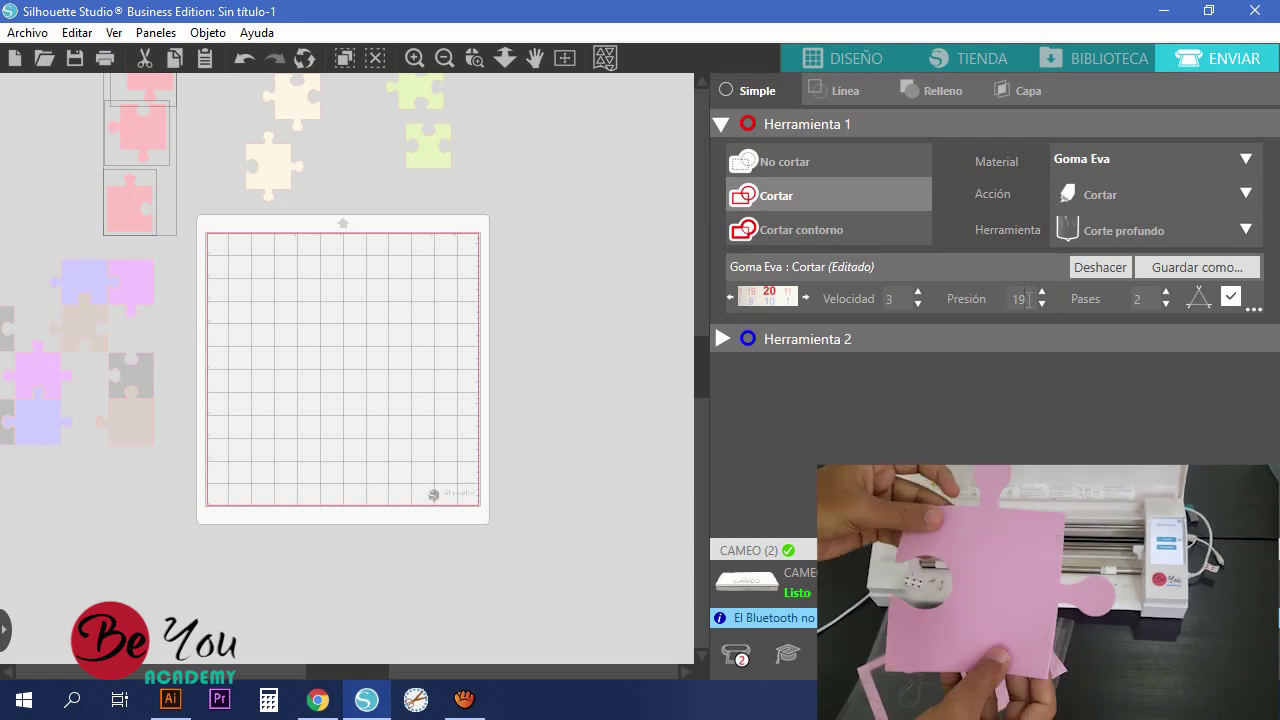
double_click(1028, 299)
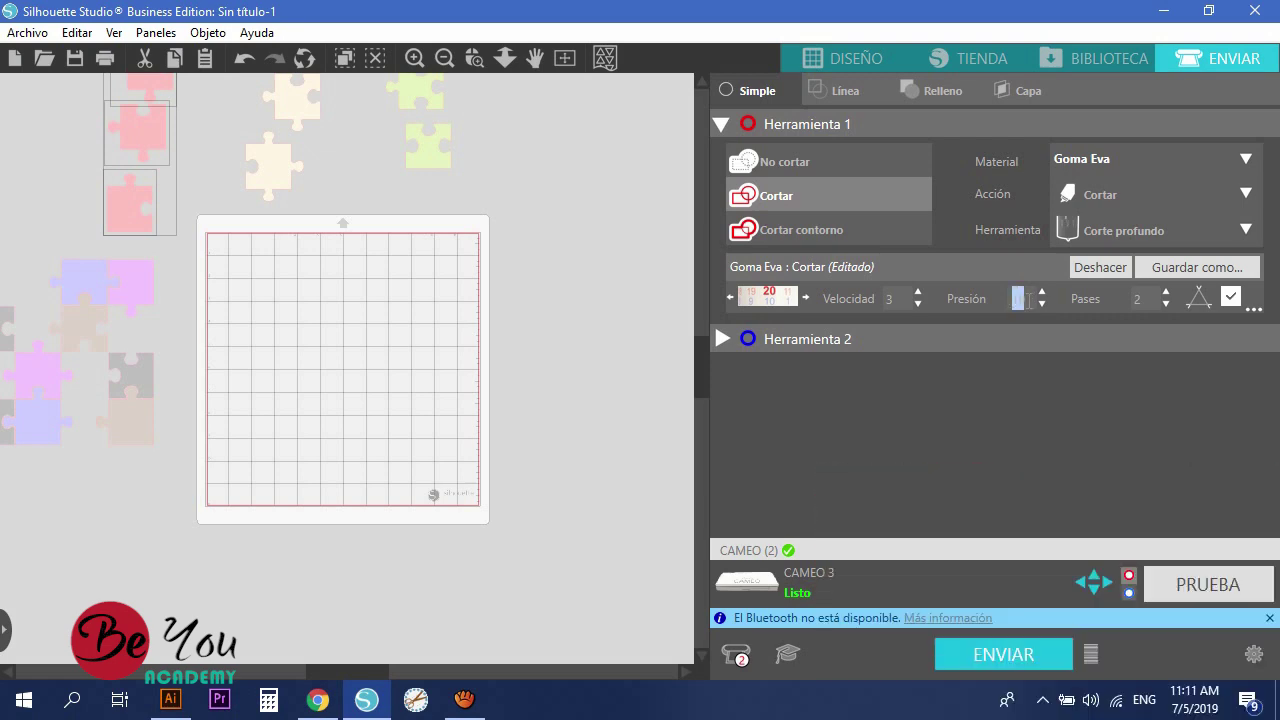
click(1028, 300)
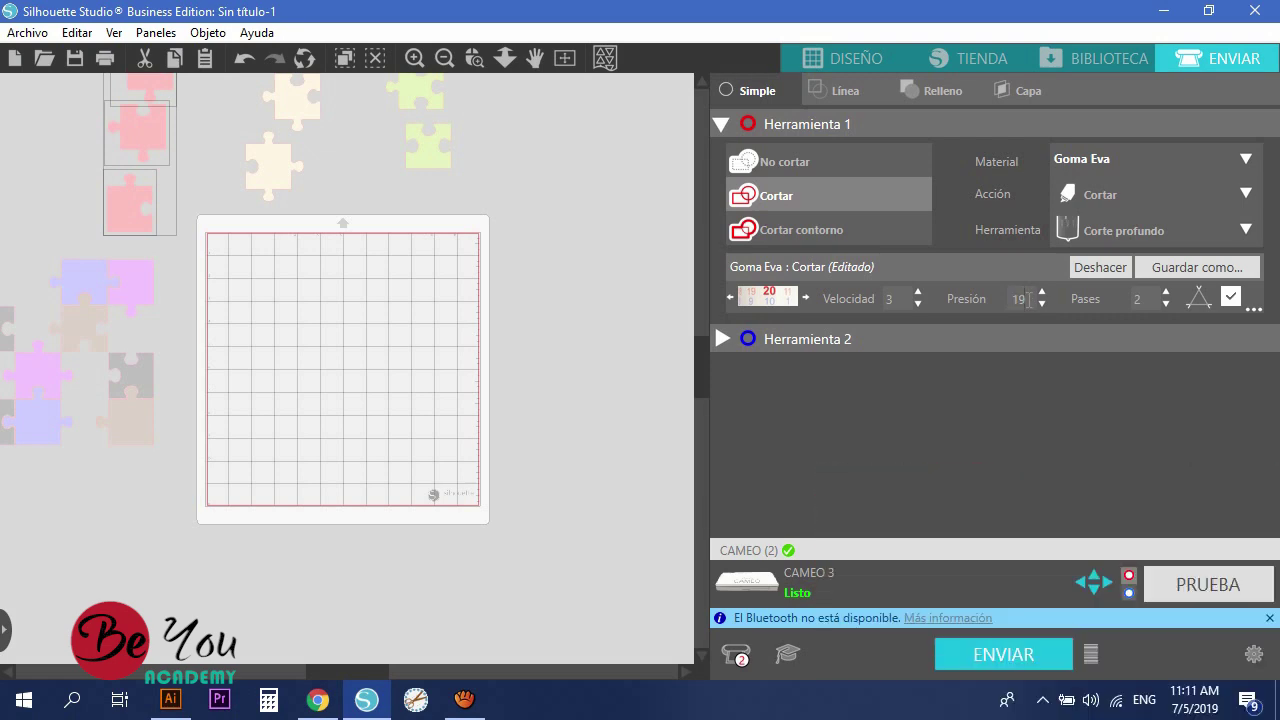